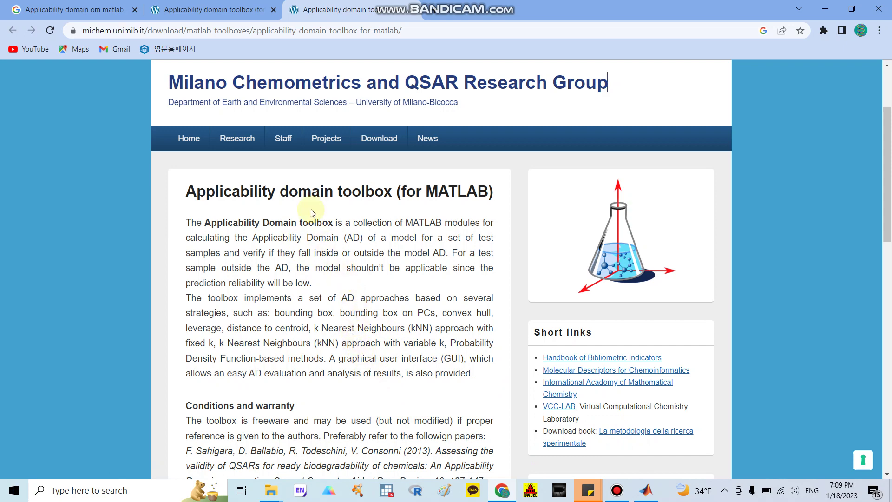
# - From the 'Applicability domain on matlab' results, open the 'Applicability domain toolbox (for MATLAB)' link in a new tab
pyautogui.click(91, 8)
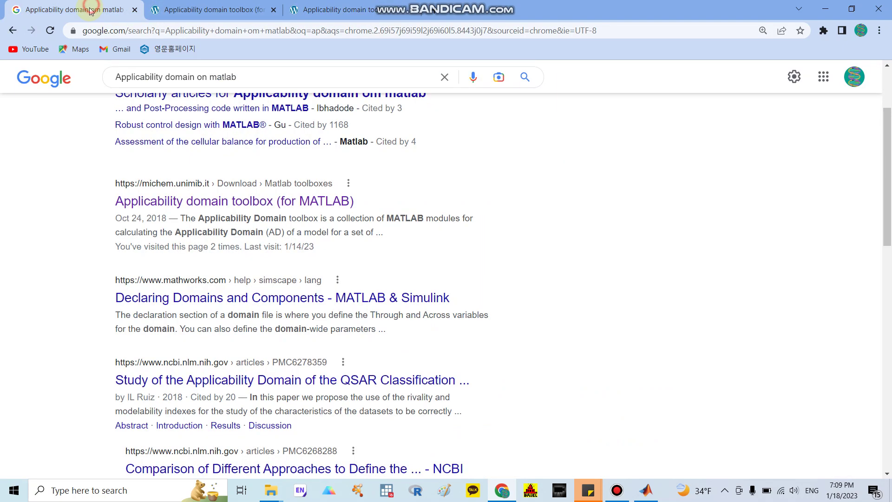
pyautogui.scroll(3, 230, 113)
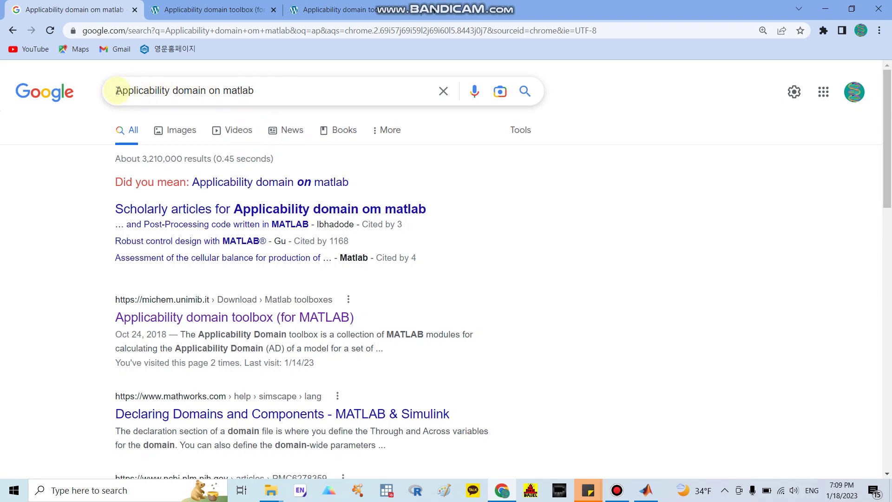
pyautogui.moveTo(116, 90); pyautogui.dragTo(261, 91)
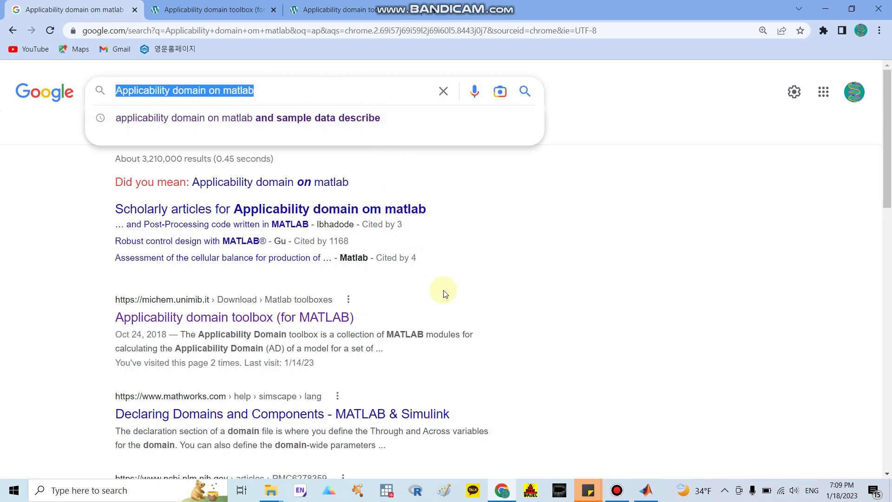
pyautogui.scroll(-1, 318, 268)
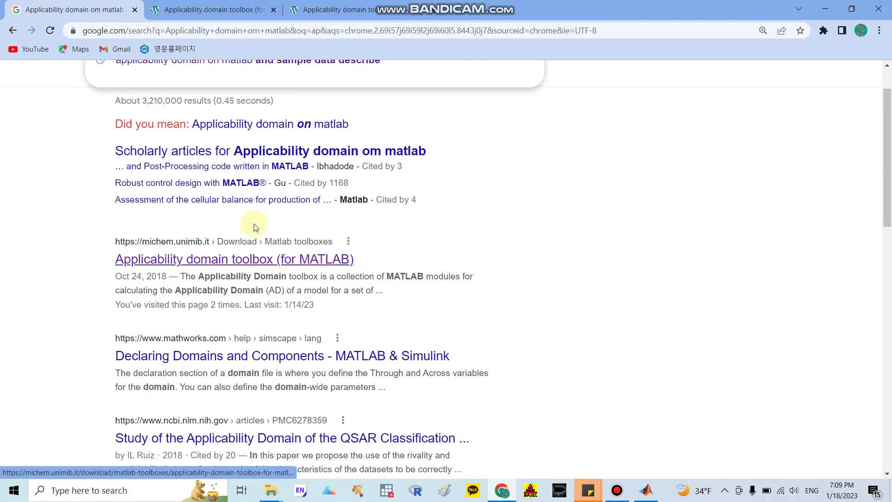
pyautogui.rightClick(257, 263)
pyautogui.click(259, 266)
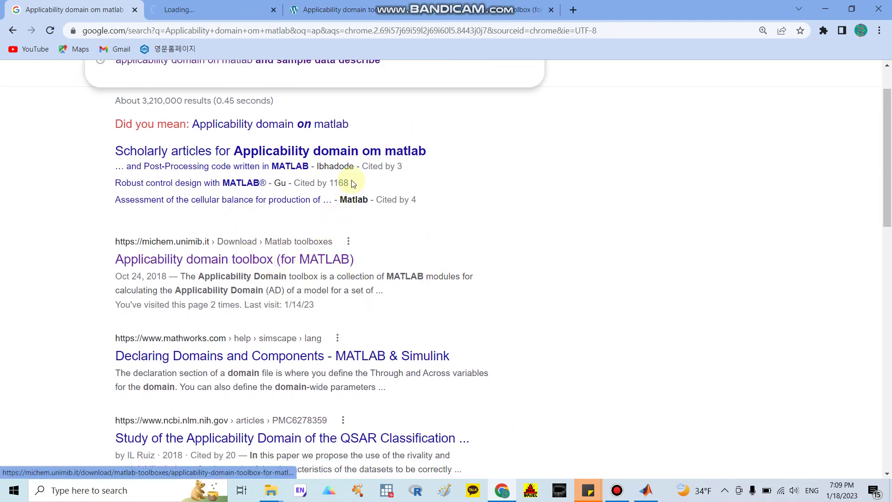
# - On the toolbox page, scroll to the Download form and try its name, e-mail, affiliation, nationality and privacy fields
pyautogui.click(229, 6)
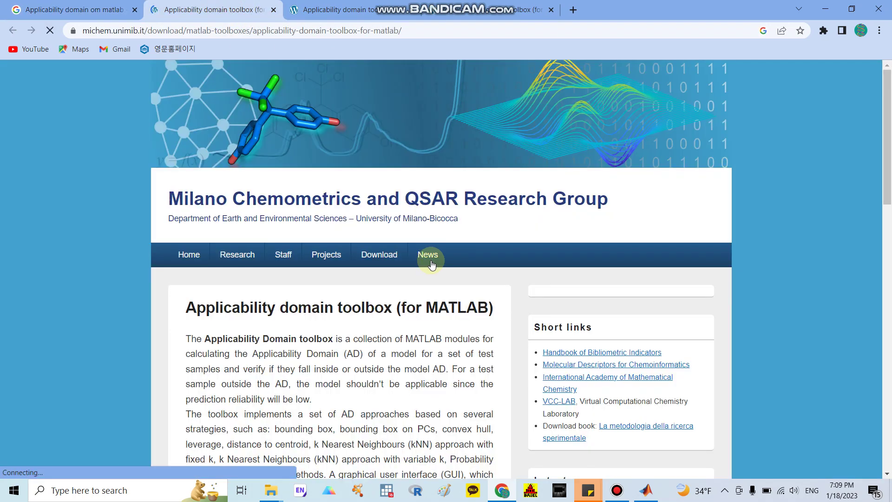
pyautogui.scroll(-1, 315, 342)
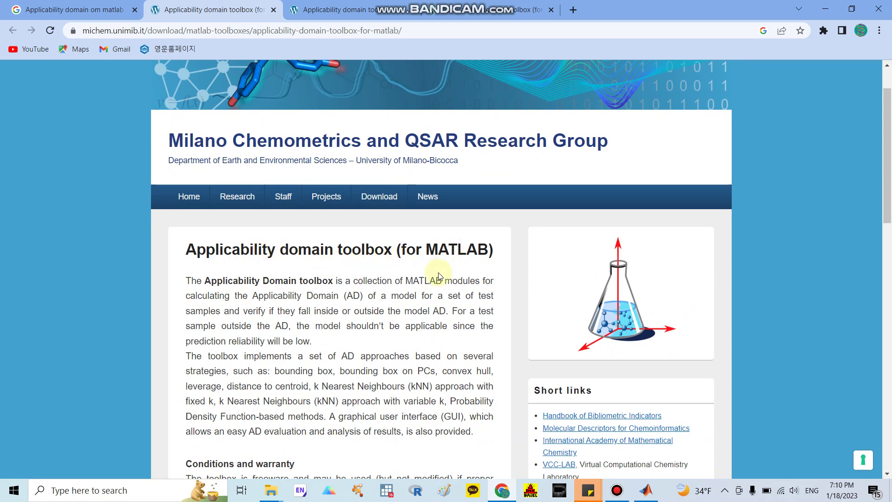
pyautogui.scroll(-9, 432, 281)
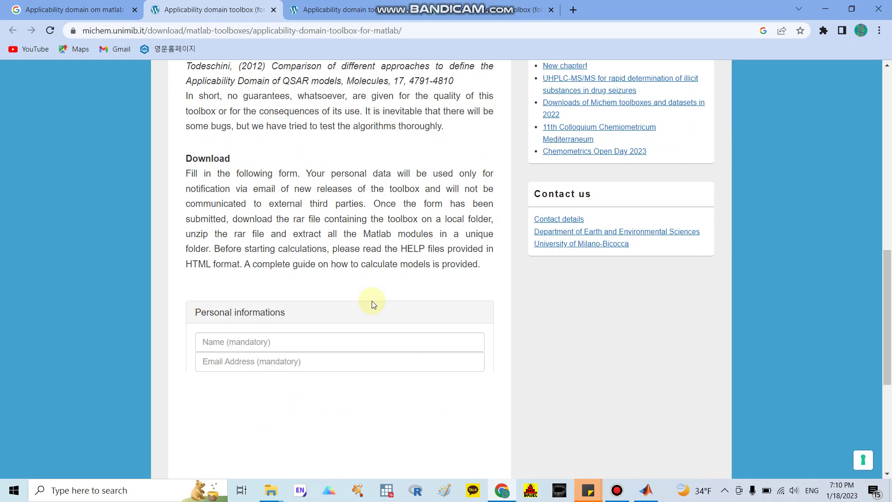
pyautogui.scroll(-1, 372, 303)
pyautogui.click(287, 269)
pyautogui.click(226, 285)
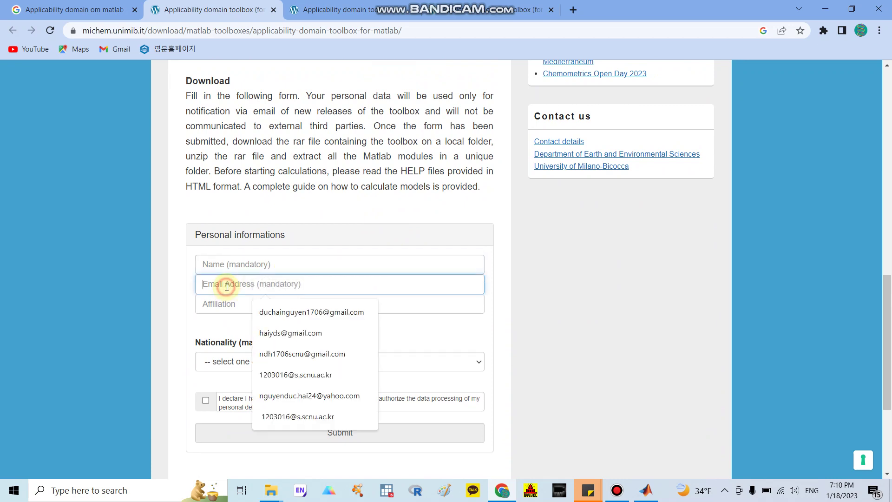
pyautogui.click(227, 305)
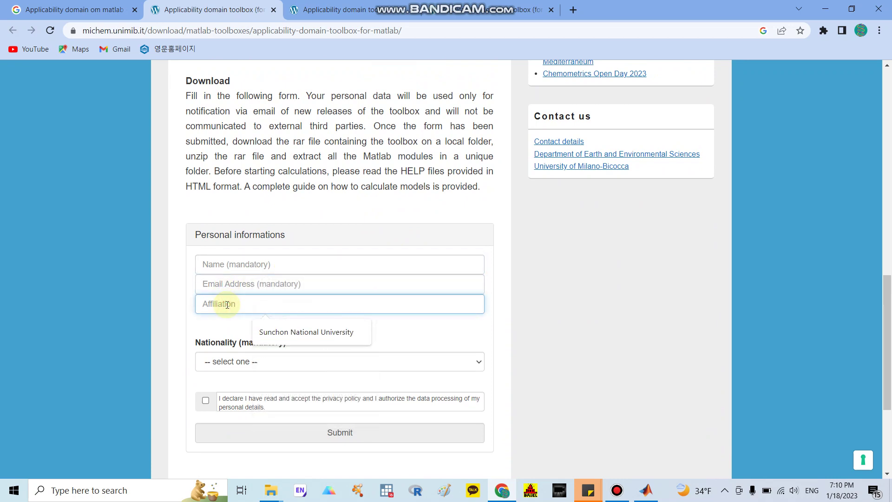
pyautogui.click(231, 364)
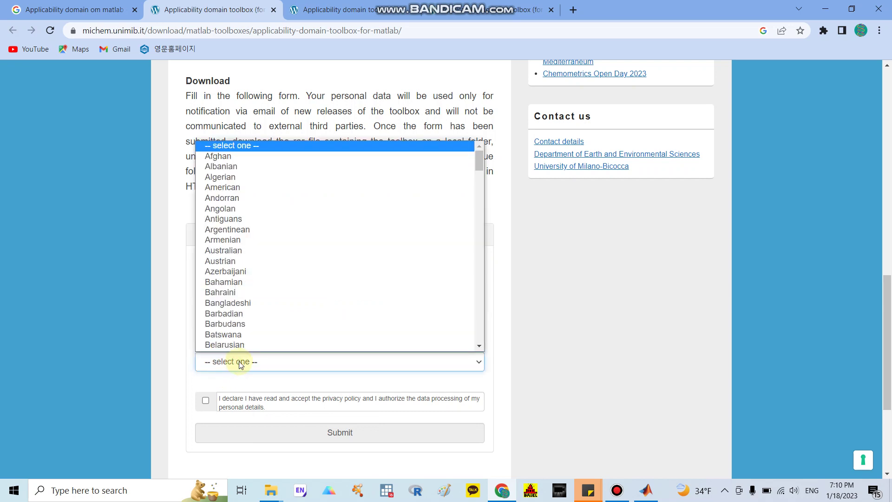
pyautogui.click(216, 402)
pyautogui.click(206, 400)
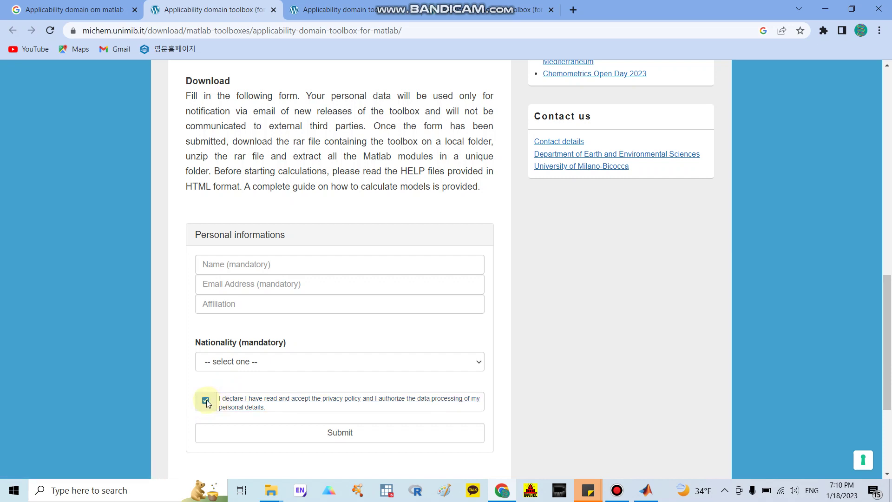
pyautogui.click(206, 400)
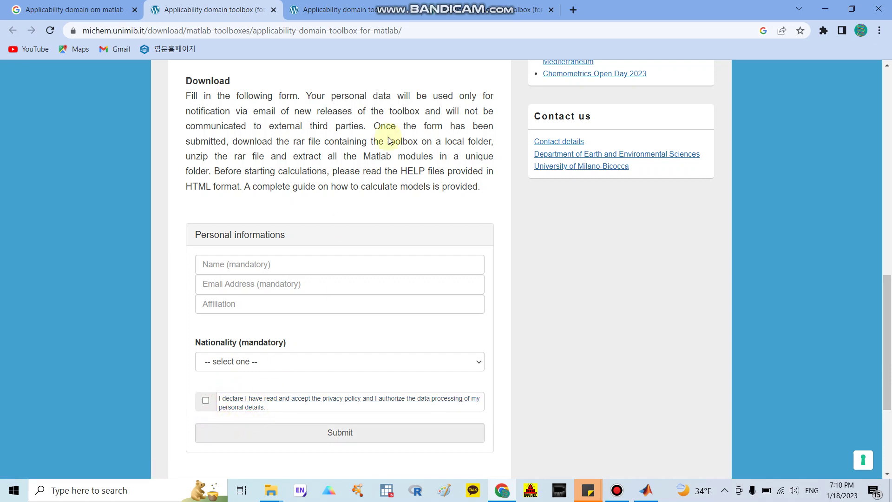
# - Switch to the other toolbox tab and scroll to the 'Download the rar file: link' line
pyautogui.click(465, 14)
pyautogui.scroll(-9, 373, 268)
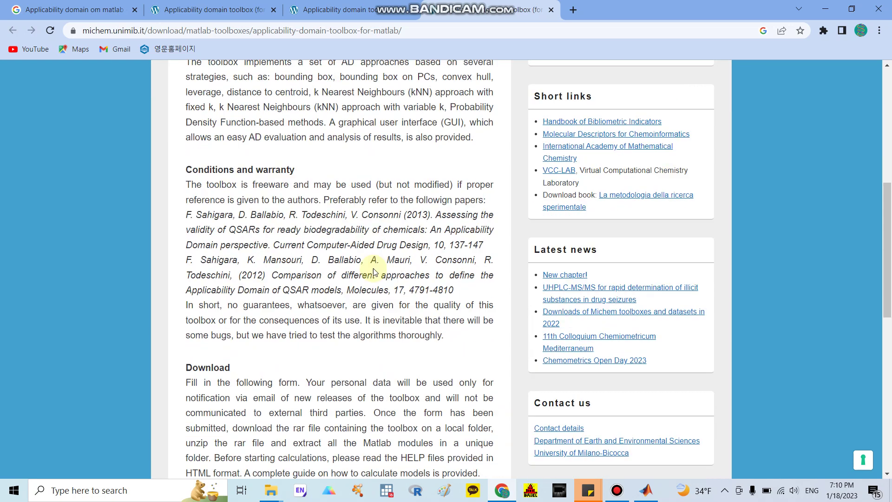
pyautogui.scroll(-2, 375, 267)
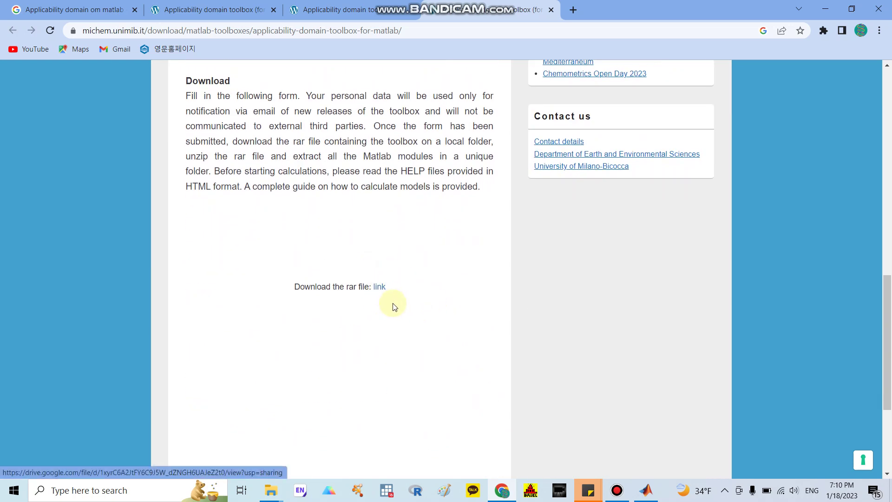
pyautogui.click(274, 492)
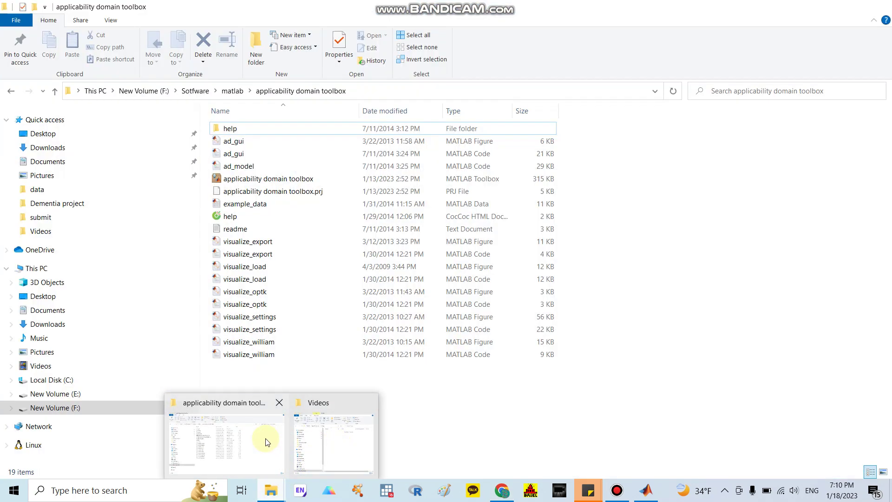
# - Go up to F:\Sotfware\matlab to show the 'ad_toolbox_applicable domain' archive beside the toolbox folder
pyautogui.click(265, 442)
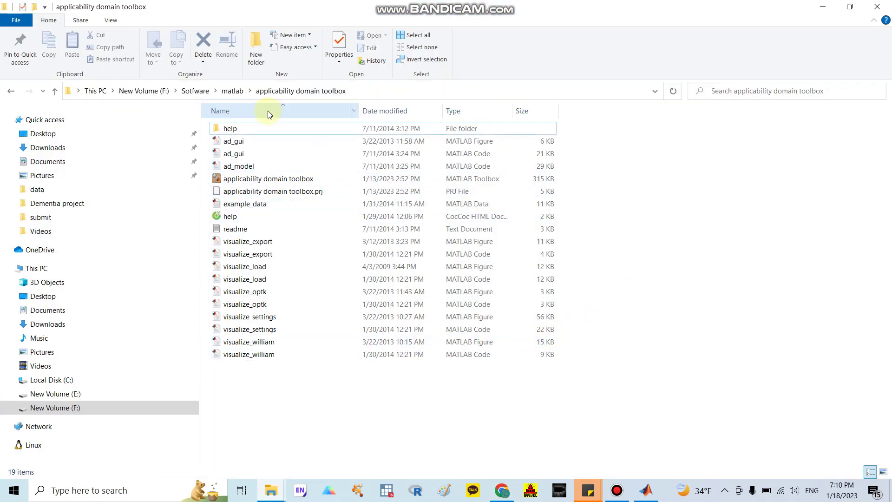
pyautogui.click(233, 92)
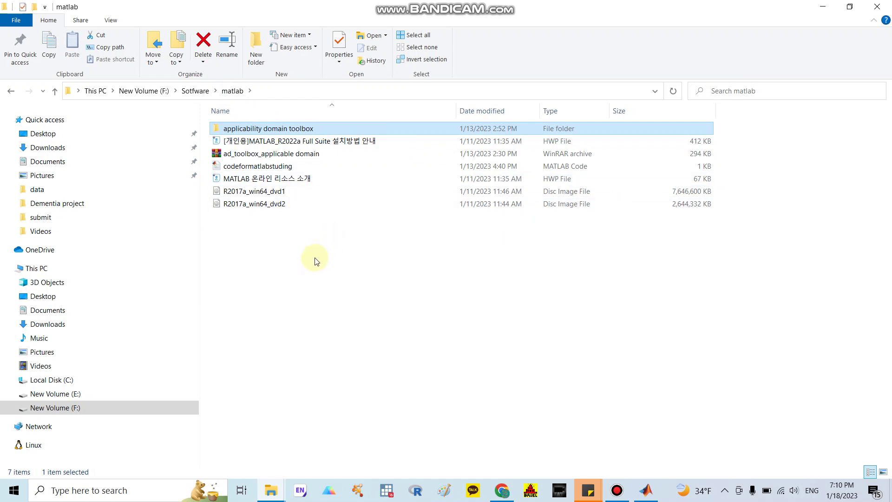
pyautogui.rightClick(281, 160)
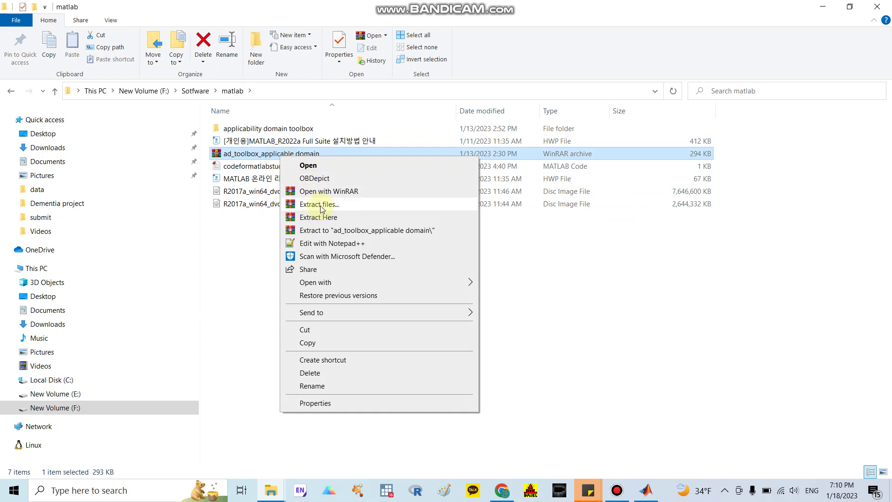
pyautogui.click(630, 263)
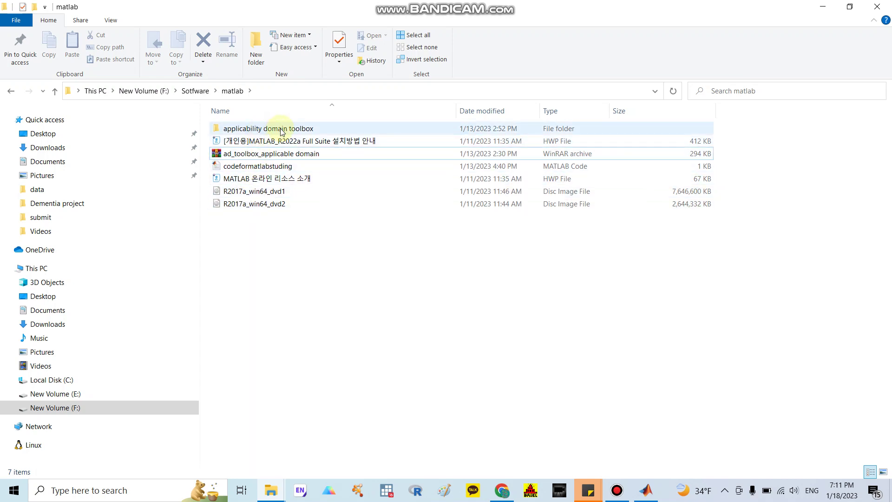
# - Use Manage Add-Ons to open the toolbox's folder, listing ad_gui.m, ad_model.m and example_data.mat
pyautogui.click(648, 491)
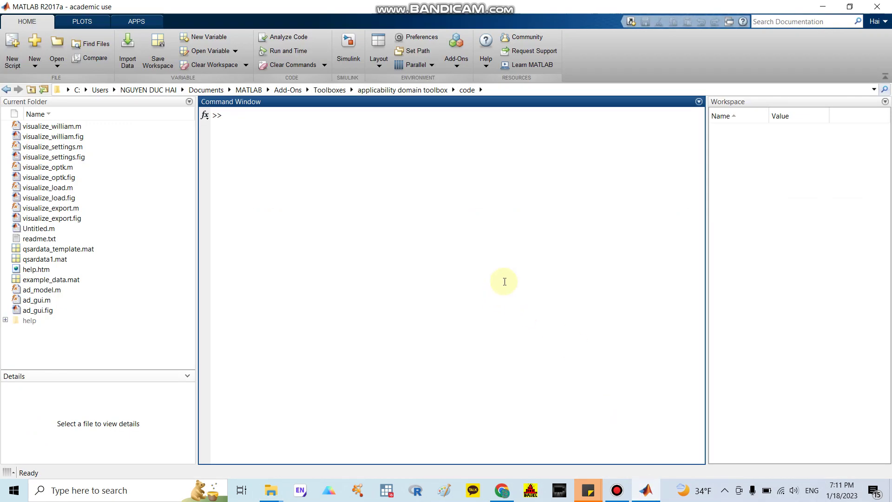
pyautogui.click(457, 65)
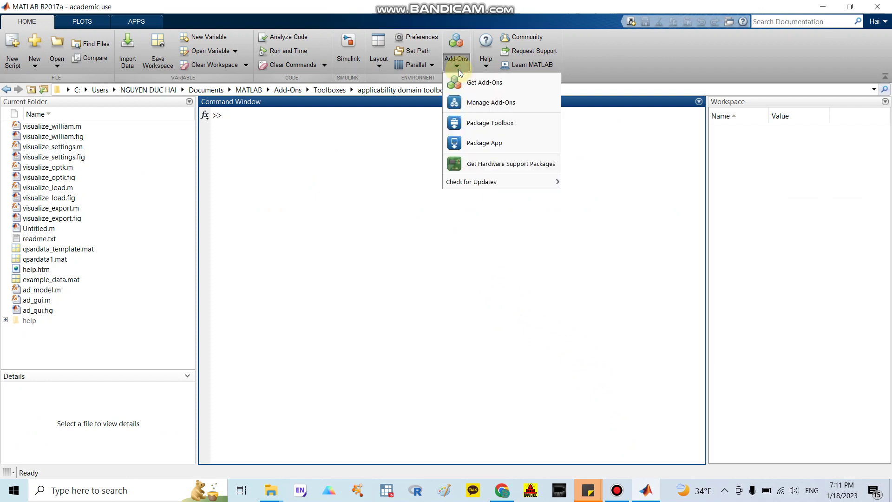
pyautogui.click(488, 106)
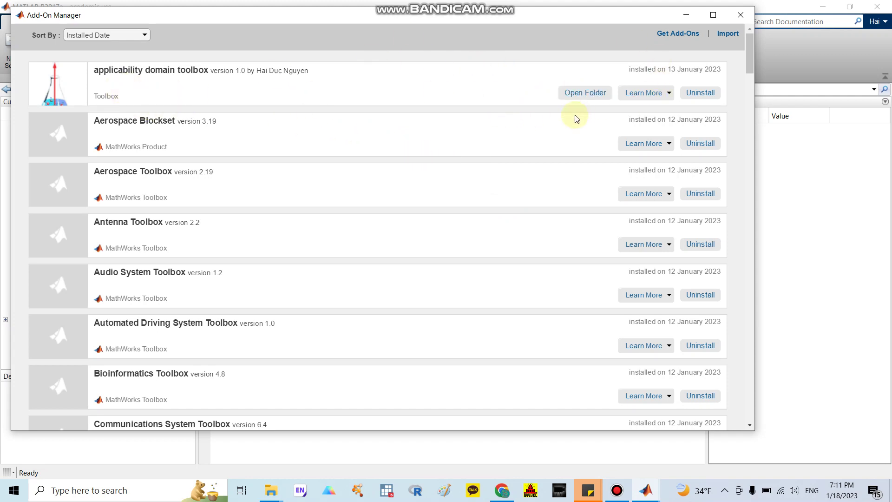
pyautogui.click(576, 94)
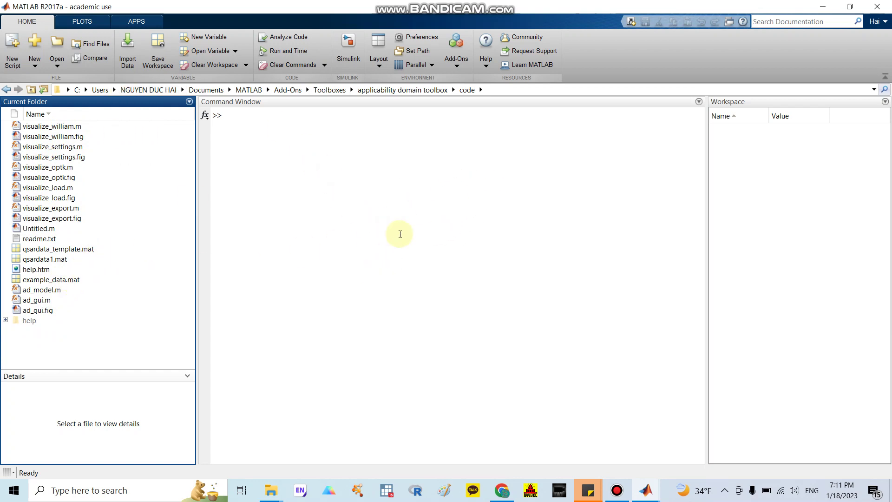
# - Start packaging a new toolbox and maximize the Package a Toolbox window
pyautogui.click(458, 68)
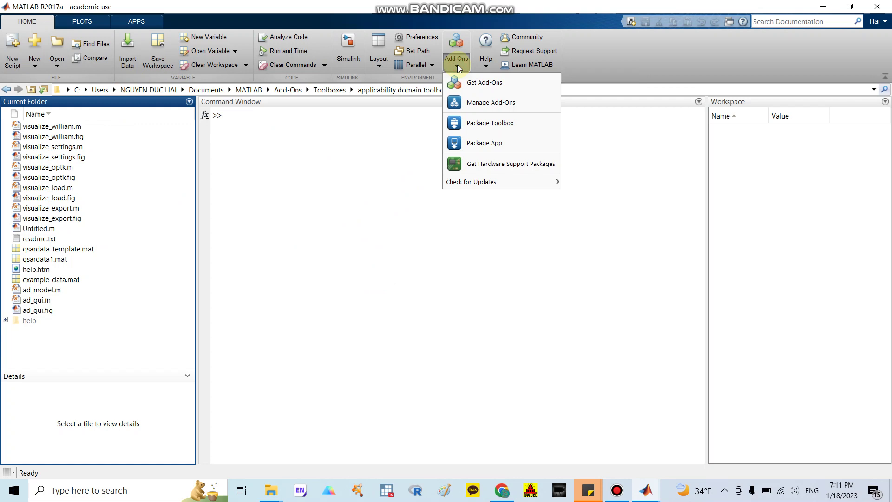
pyautogui.click(490, 126)
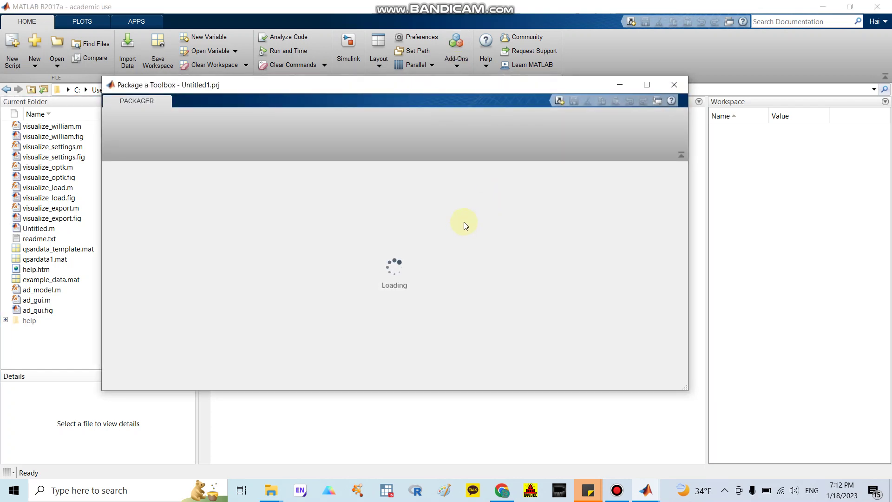
pyautogui.moveTo(367, 79); pyautogui.dragTo(373, 61)
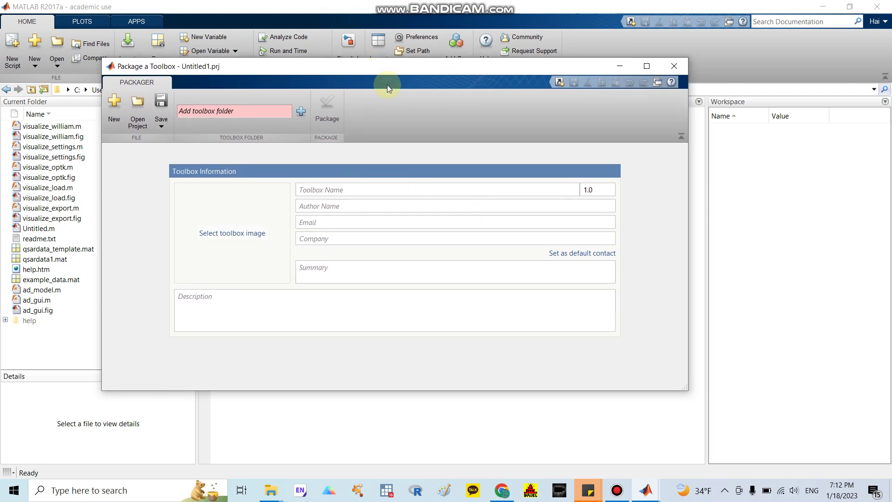
pyautogui.click(649, 66)
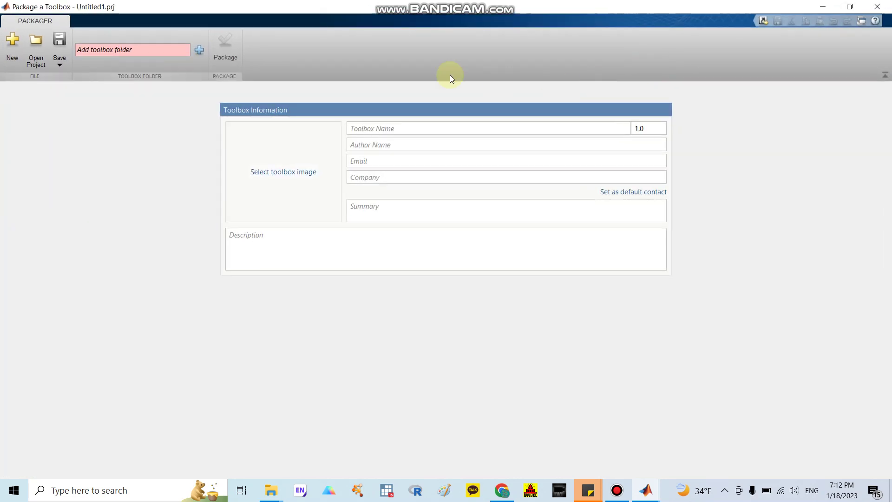
# - Select F:\Sotfware\matlab\applicability domain toolbox as the folder to package
pyautogui.click(199, 49)
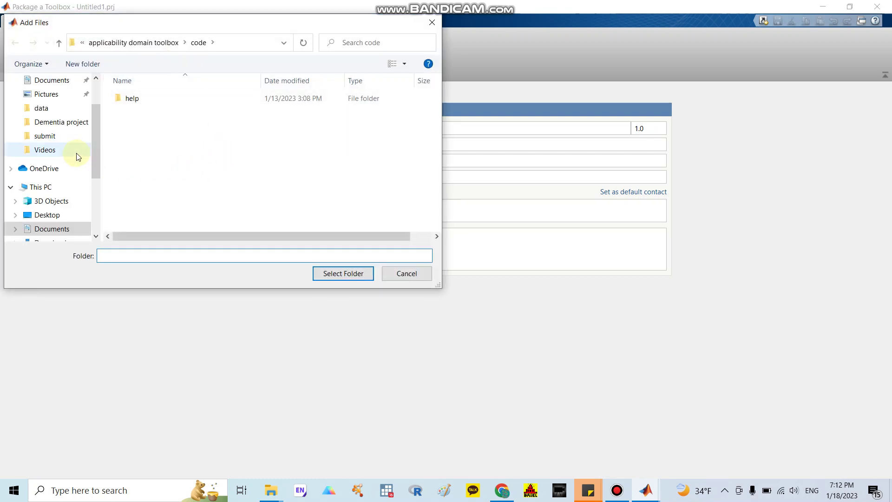
pyautogui.scroll(2, 77, 155)
pyautogui.scroll(-2, 78, 153)
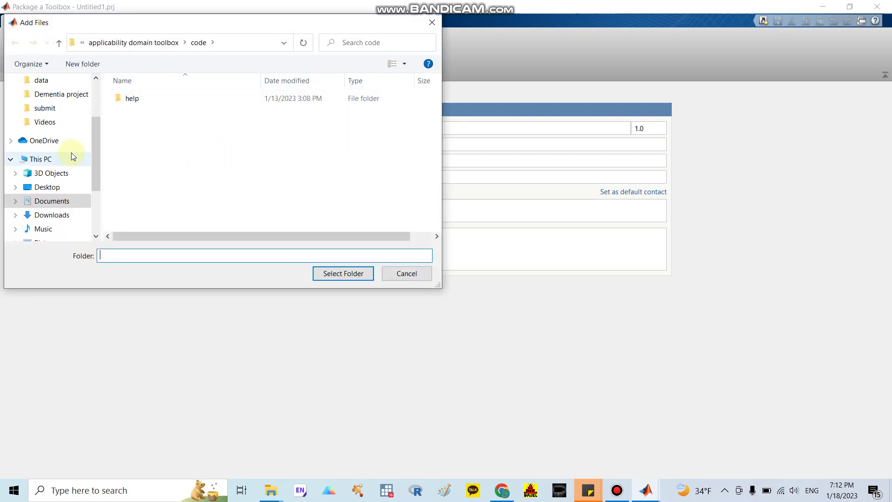
pyautogui.scroll(-1, 71, 172)
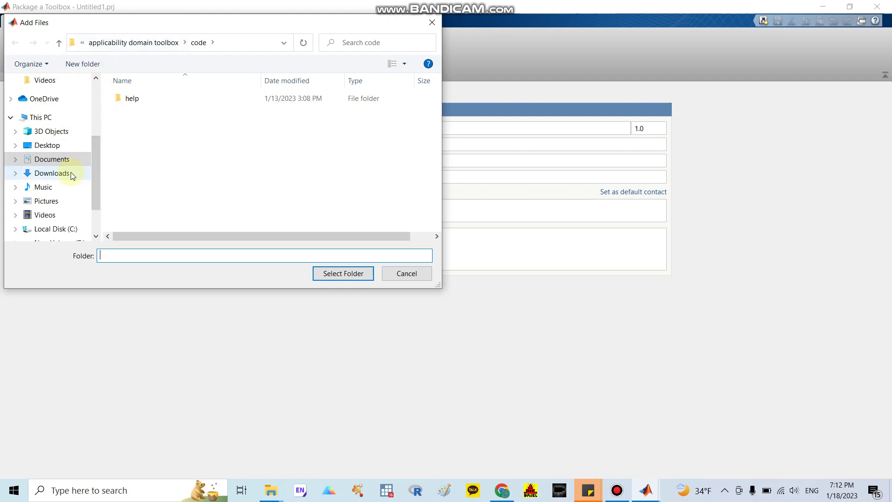
pyautogui.moveTo(98, 163); pyautogui.dragTo(94, 194)
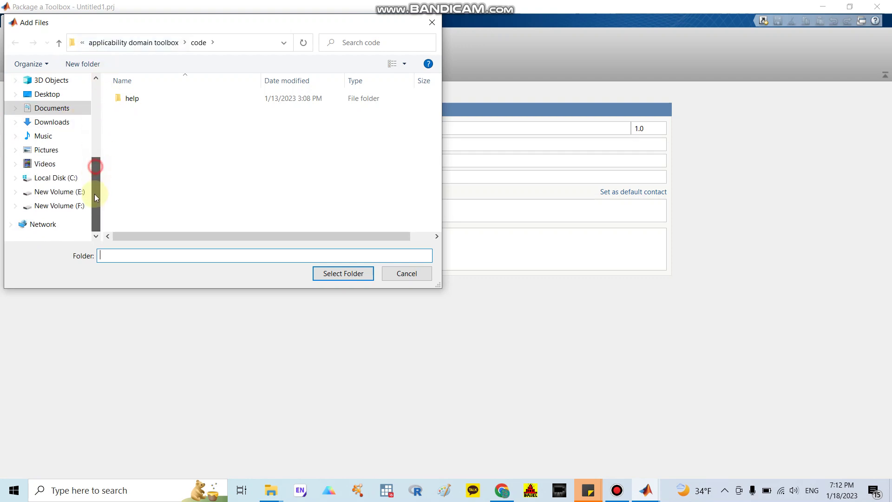
pyautogui.click(71, 209)
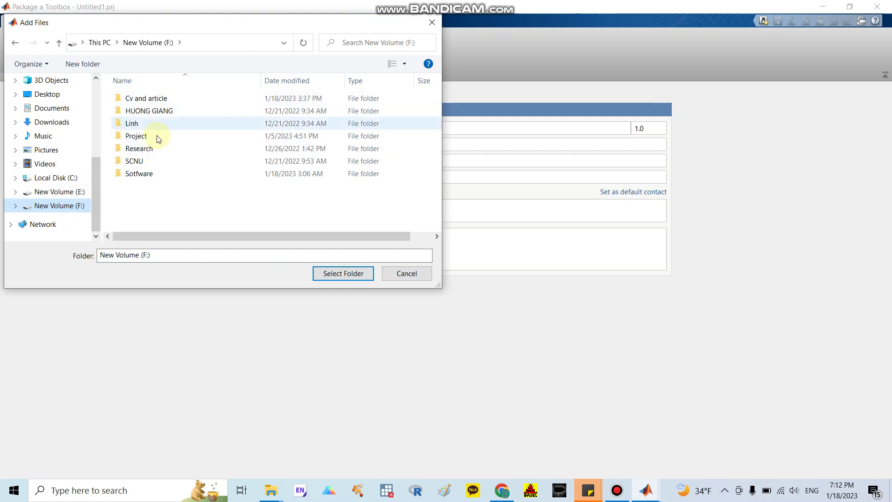
pyautogui.click(143, 173)
pyautogui.doubleClick(143, 174)
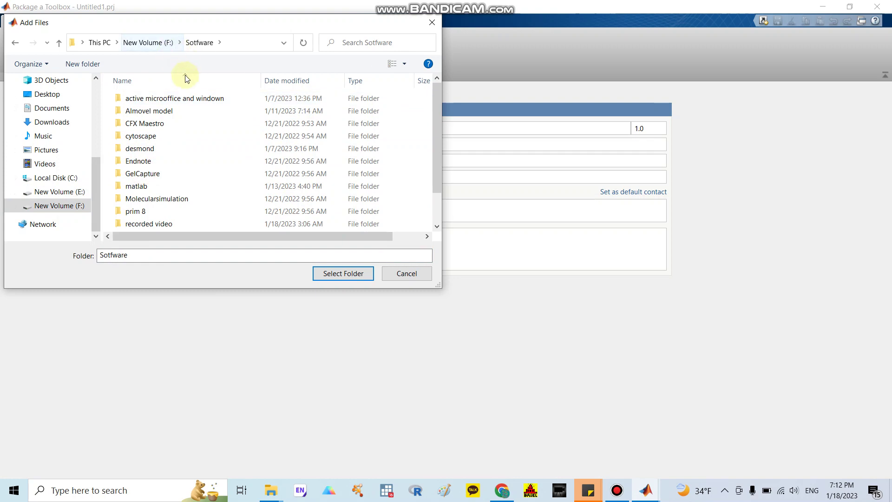
pyautogui.click(147, 188)
pyautogui.doubleClick(147, 188)
pyautogui.click(170, 97)
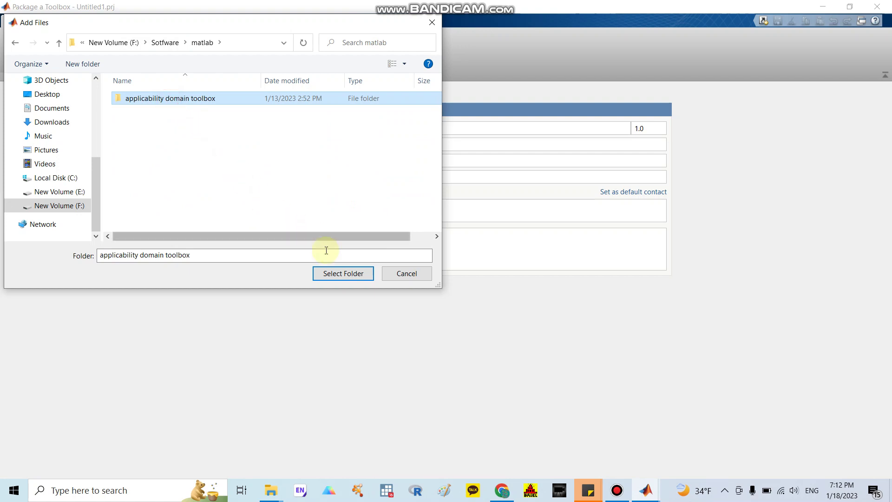
pyautogui.click(343, 276)
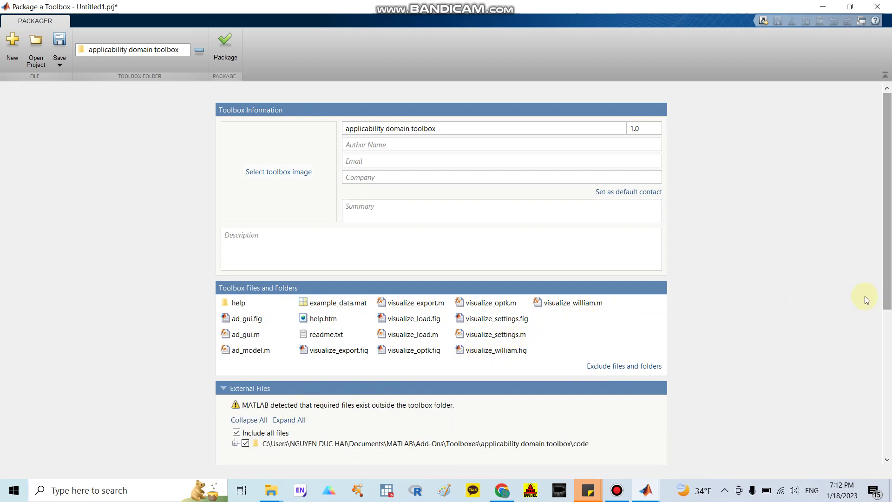
# - Step through the packager's author, email, company, summary and description fields
pyautogui.moveTo(886, 286); pyautogui.dragTo(888, 438)
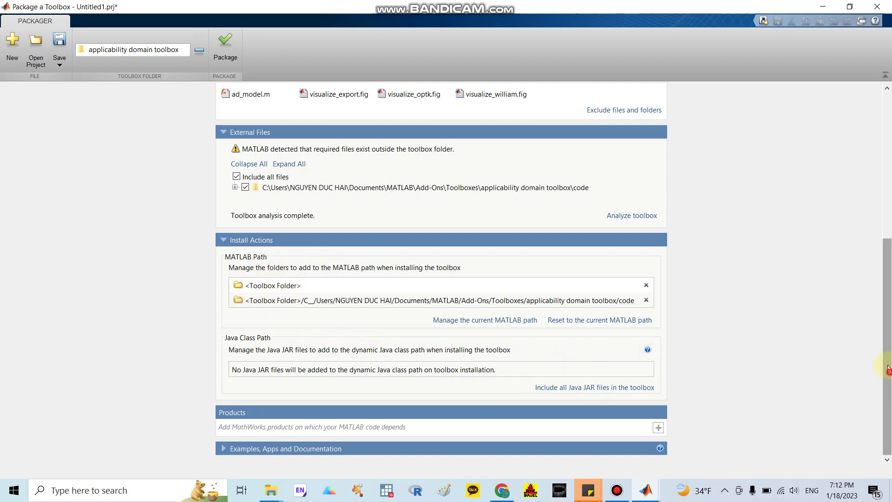
pyautogui.moveTo(887, 367); pyautogui.dragTo(887, 219)
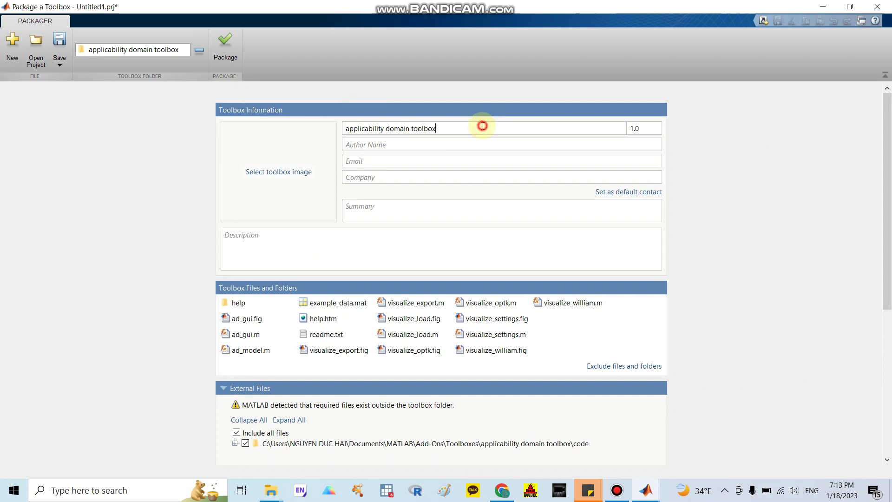
pyautogui.click(394, 150)
pyautogui.click(365, 160)
pyautogui.click(369, 180)
pyautogui.click(376, 209)
pyautogui.click(344, 251)
# - Set logo_milano_chemometrics from the help folder as the toolbox image, then close the packager without saving
pyautogui.click(280, 174)
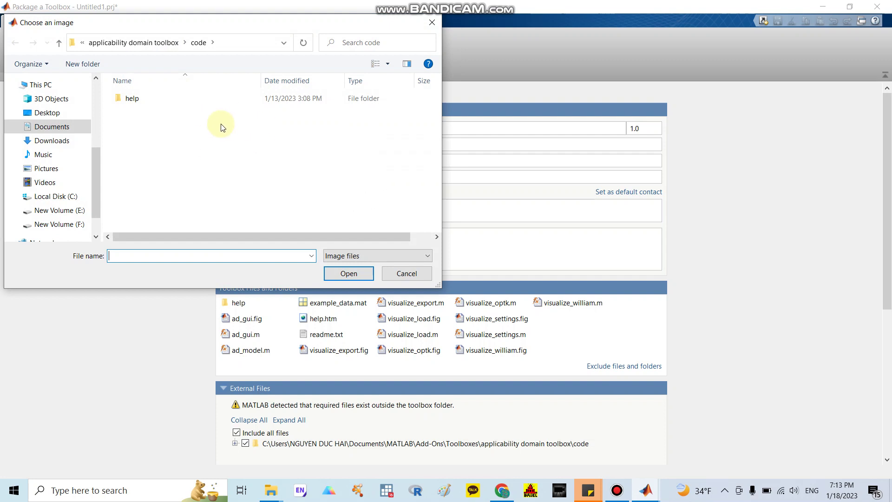
pyautogui.doubleClick(188, 102)
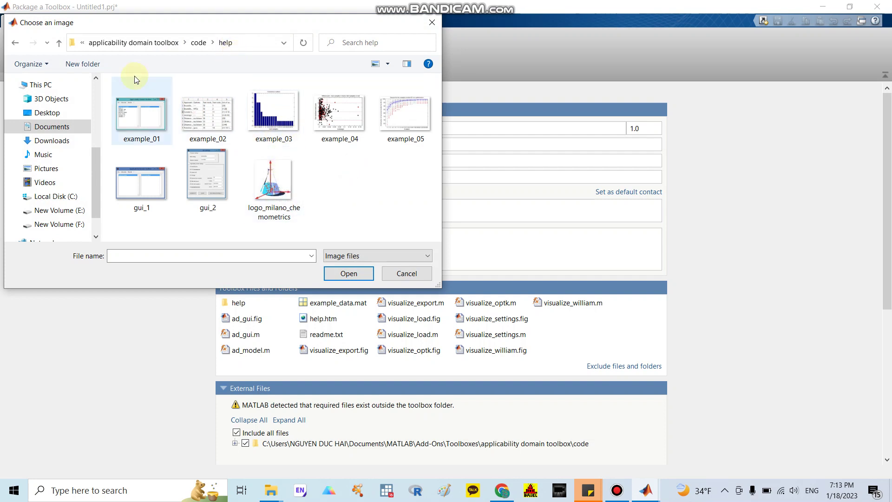
pyautogui.doubleClick(277, 193)
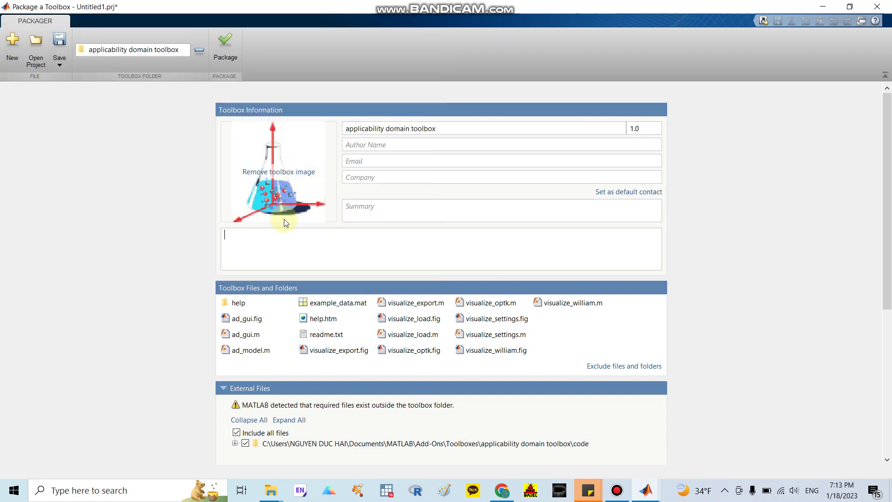
pyautogui.click(328, 235)
pyautogui.click(884, 8)
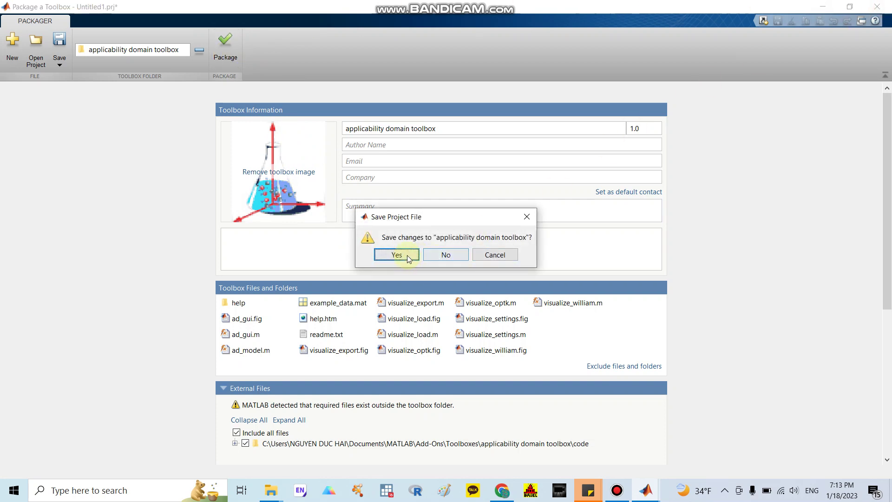
pyautogui.click(439, 256)
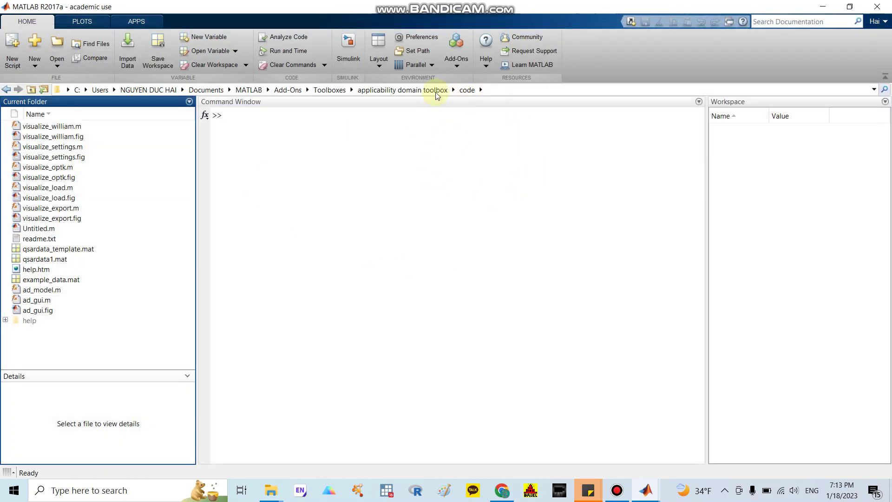
# - Install the 315 KB 'applicability domain toolbox' package from its F:\Sotfware\matlab subfolder
pyautogui.click(272, 485)
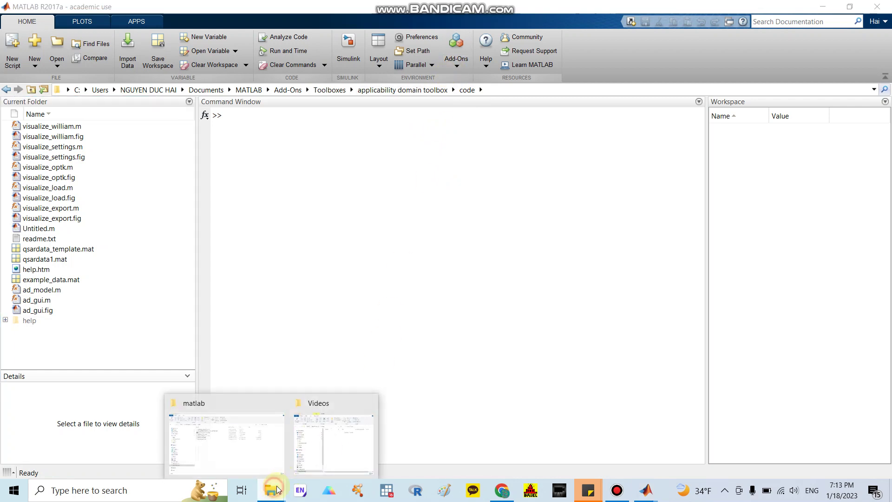
pyautogui.click(263, 457)
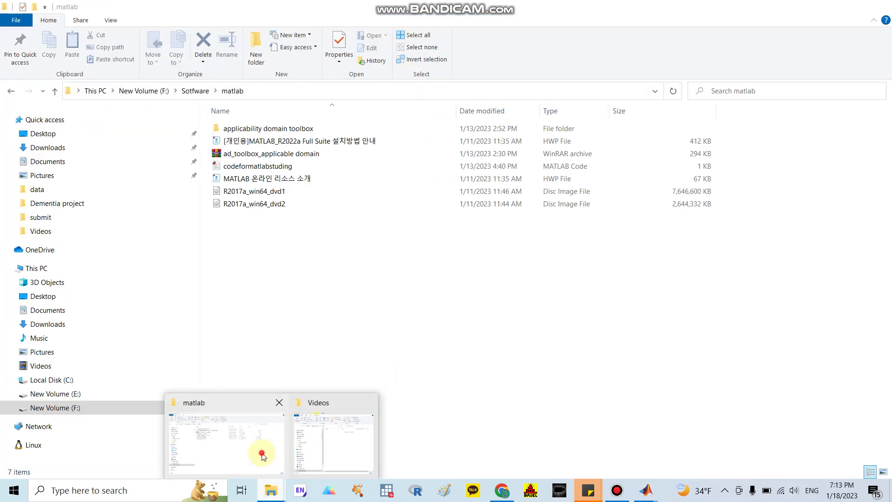
pyautogui.doubleClick(288, 132)
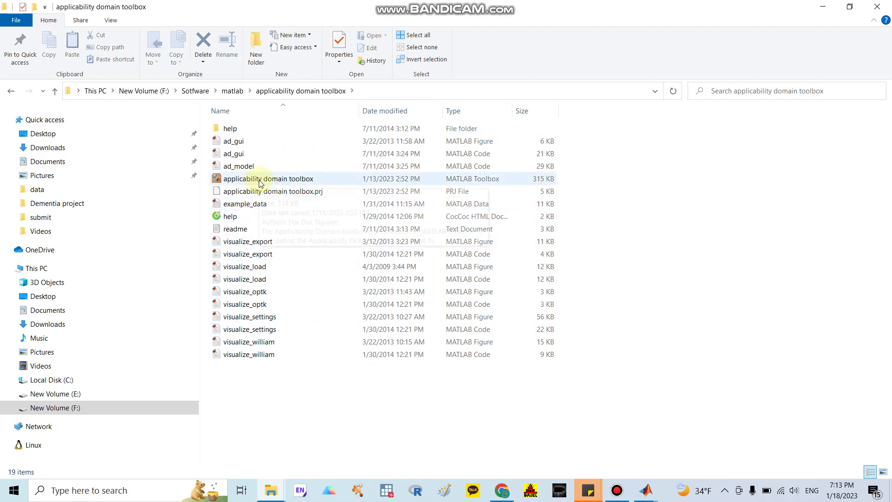
pyautogui.moveTo(259, 183)
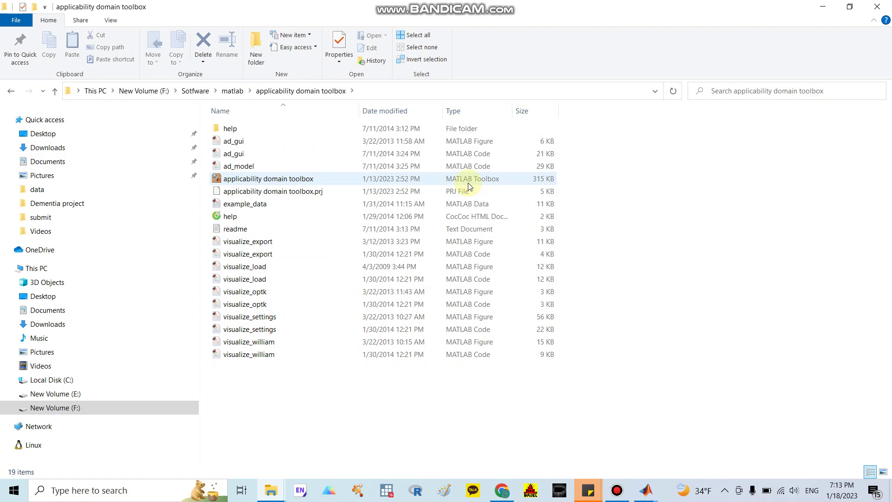
pyautogui.rightClick(306, 181)
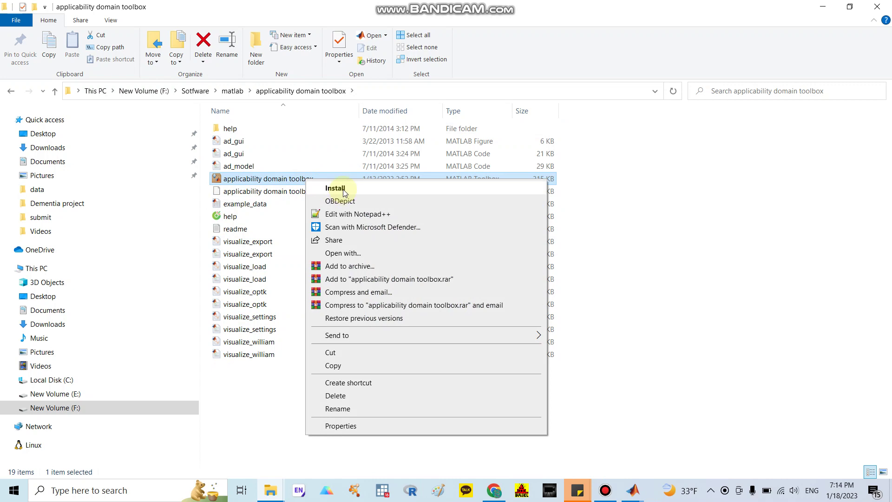
pyautogui.click(344, 193)
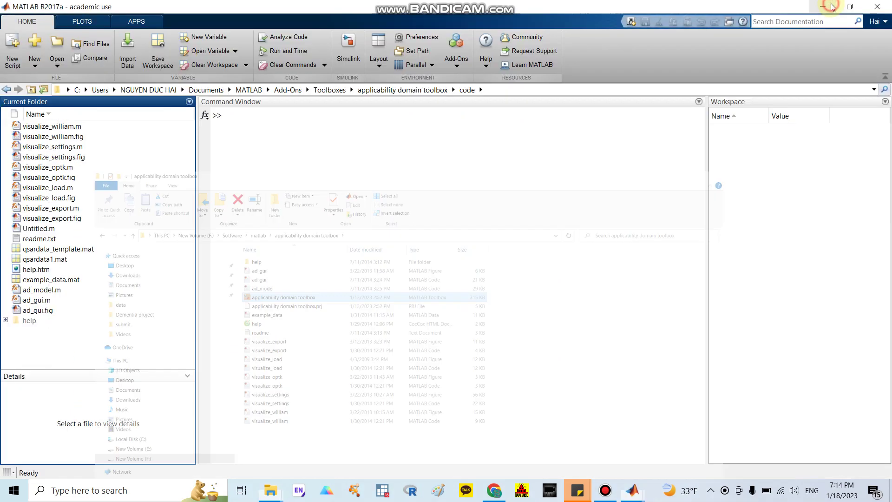
pyautogui.click(458, 68)
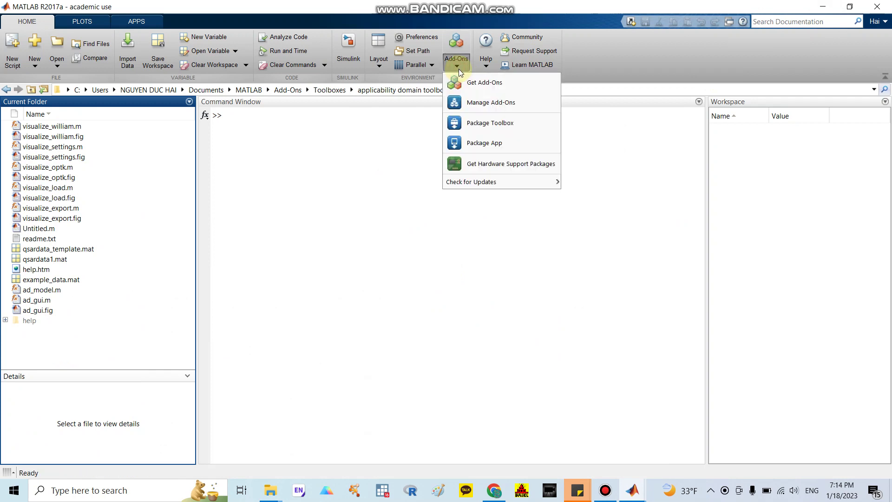
pyautogui.click(481, 103)
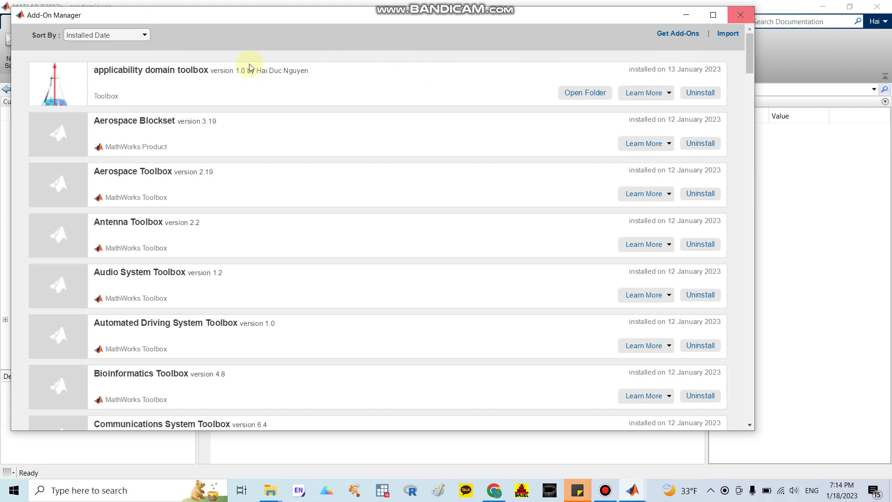
pyautogui.click(745, 23)
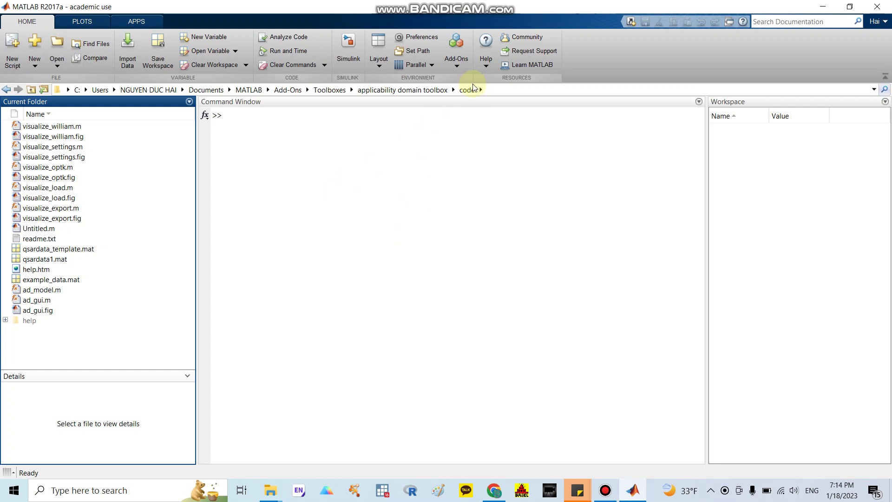
pyautogui.click(458, 65)
pyautogui.click(484, 108)
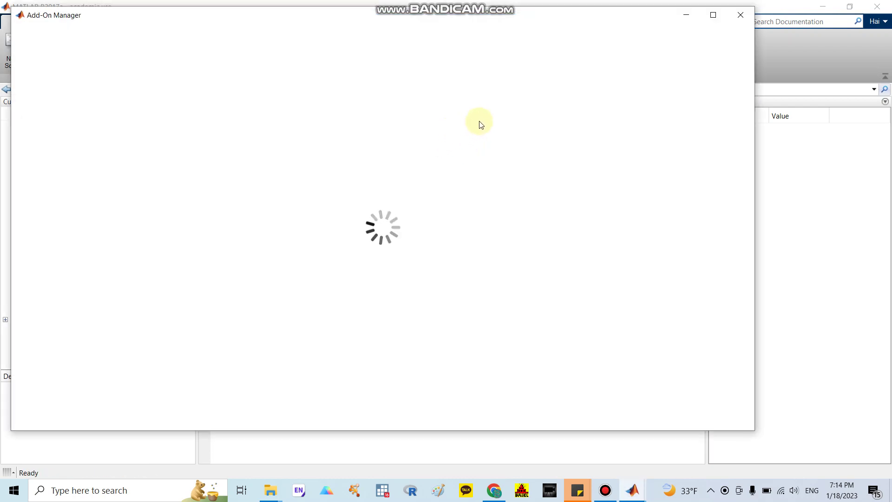
pyautogui.click(576, 94)
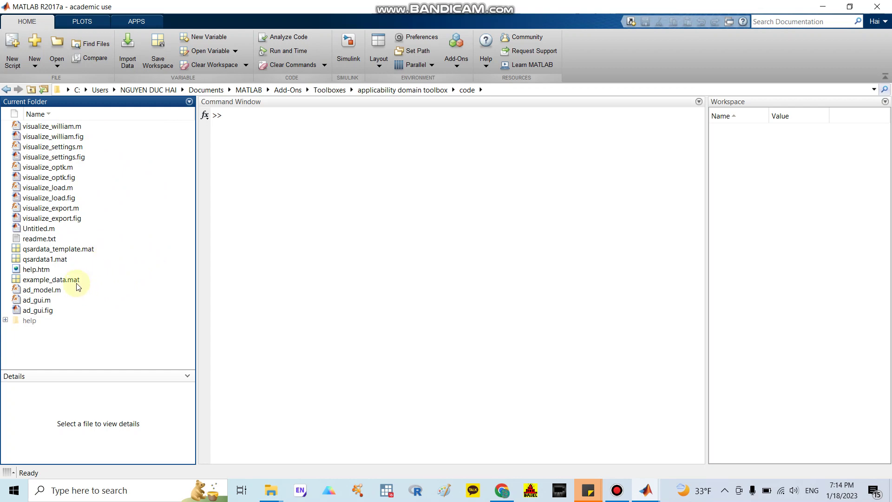
# - Load example_data.mat and open the 408x4 matrix X in the Variables editor
pyautogui.doubleClick(45, 281)
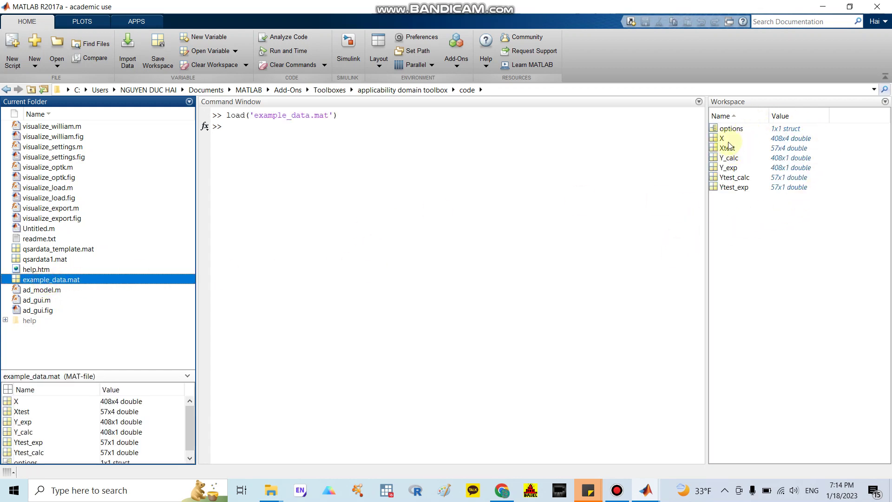
pyautogui.click(786, 138)
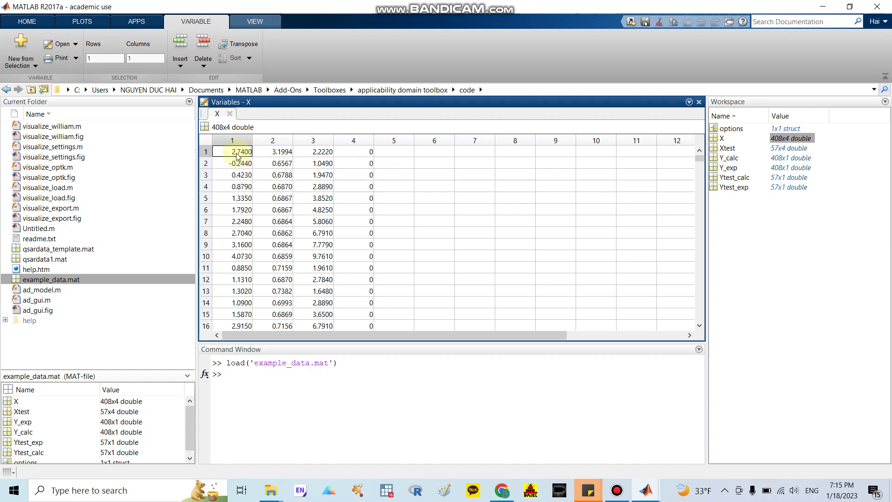
# - Bring a File Explorer window forward and show drive New Volume (F:)
pyautogui.moveTo(271, 490)
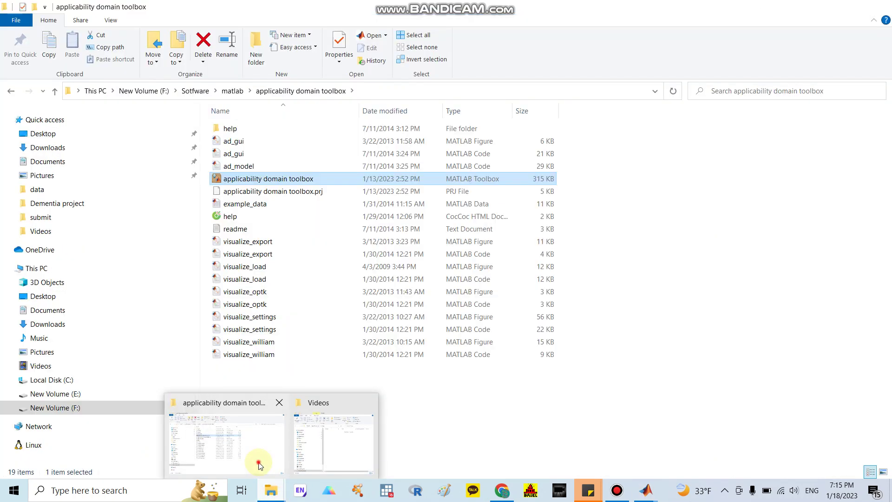
pyautogui.click(259, 464)
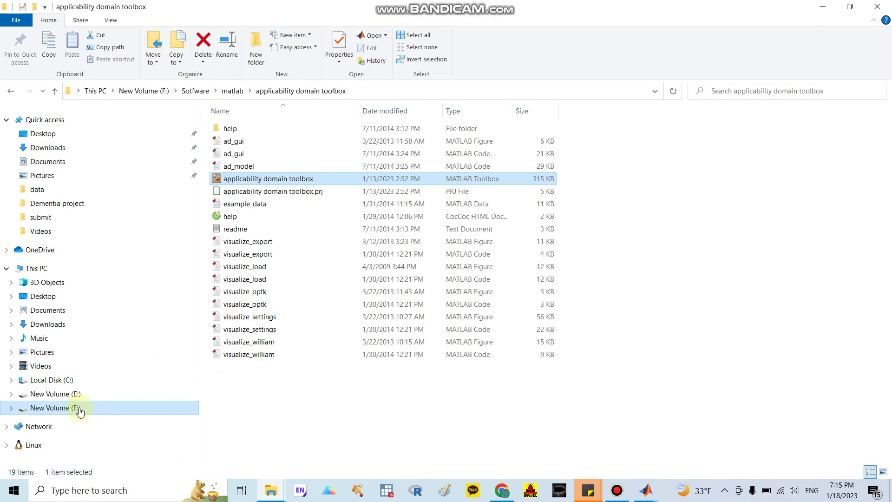
pyautogui.moveTo(271, 490)
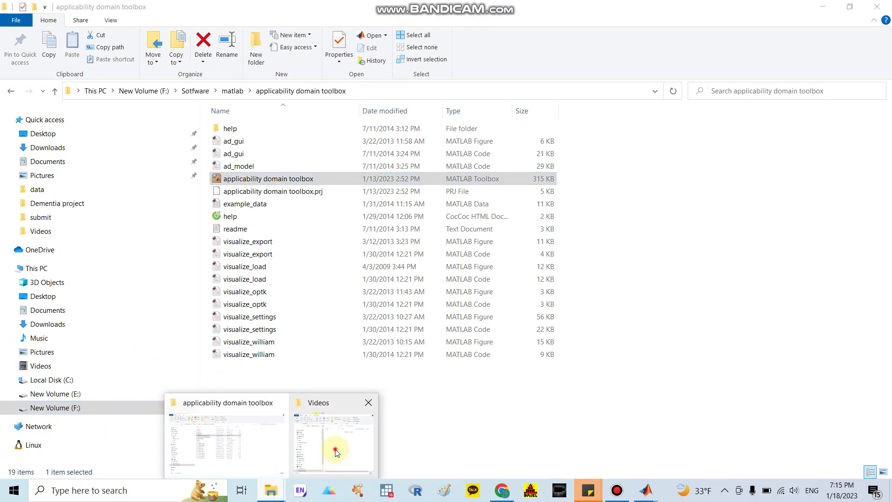
pyautogui.click(334, 449)
pyautogui.scroll(-2, 168, 325)
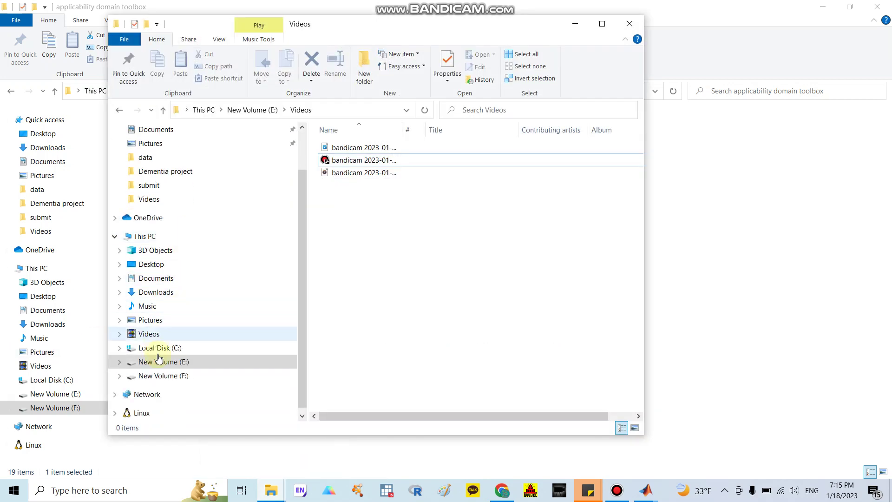
pyautogui.click(173, 376)
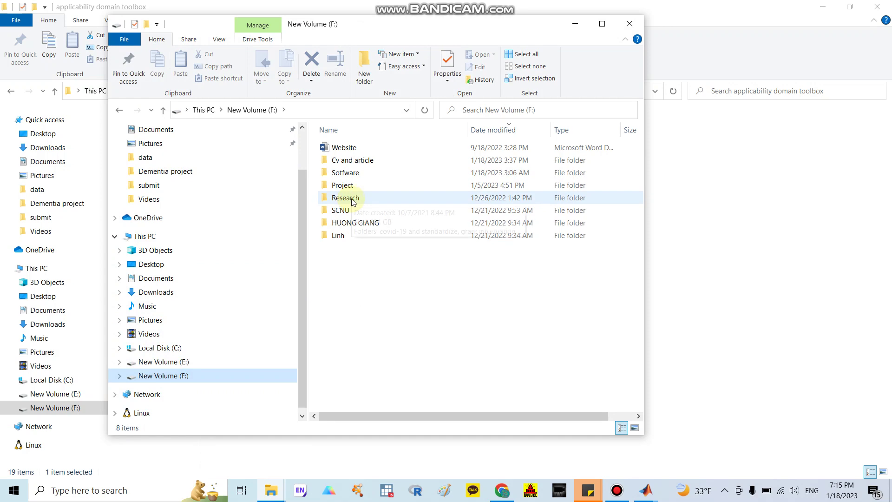
# - Navigate Research > In silico study > video guide > QSAR > AD data sample and open Book1
pyautogui.doubleClick(346, 198)
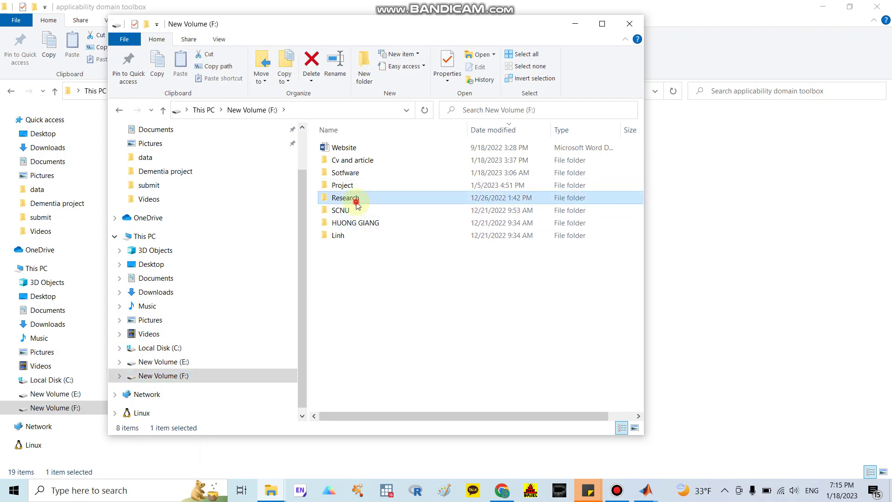
pyautogui.click(359, 188)
pyautogui.doubleClick(359, 189)
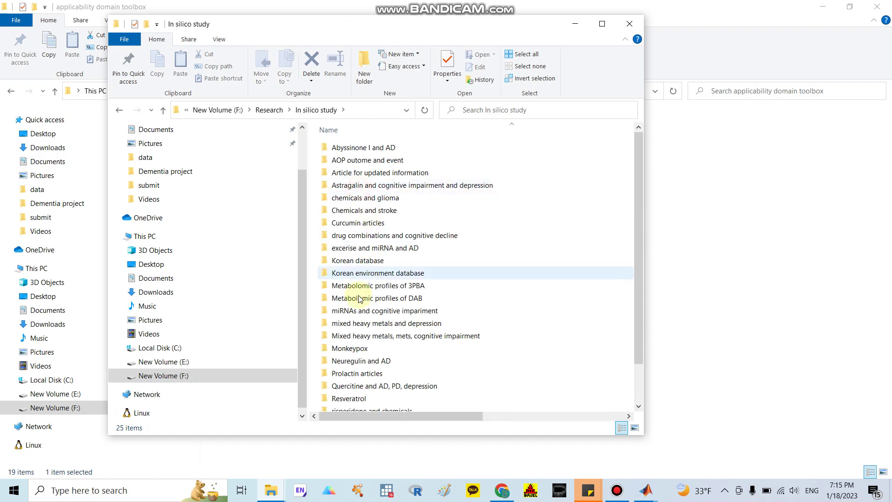
pyautogui.scroll(-1, 372, 334)
pyautogui.doubleClick(405, 393)
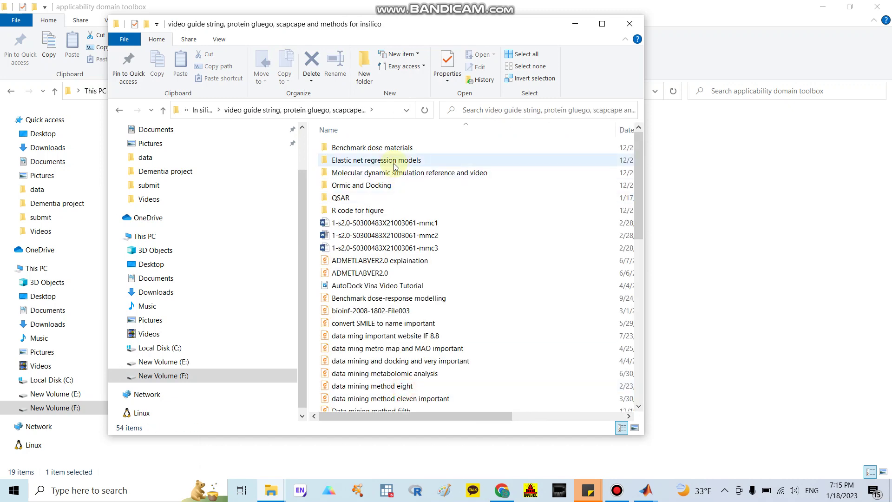
pyautogui.doubleClick(364, 198)
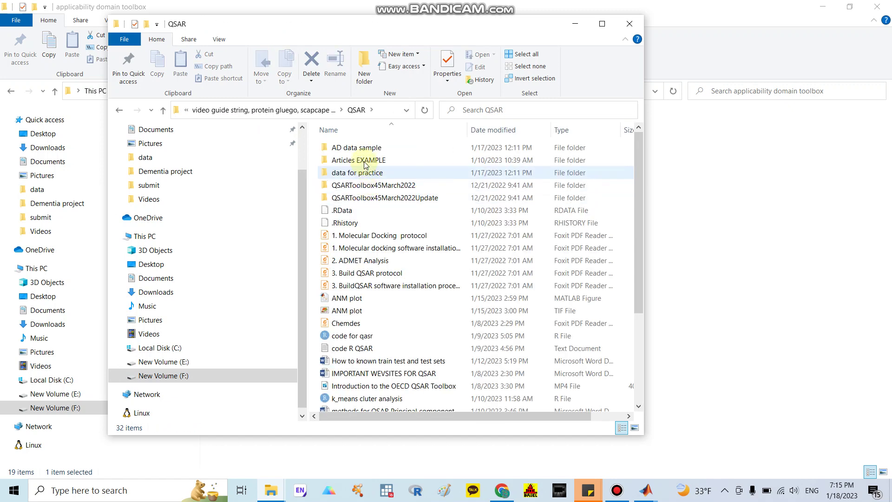
pyautogui.doubleClick(363, 147)
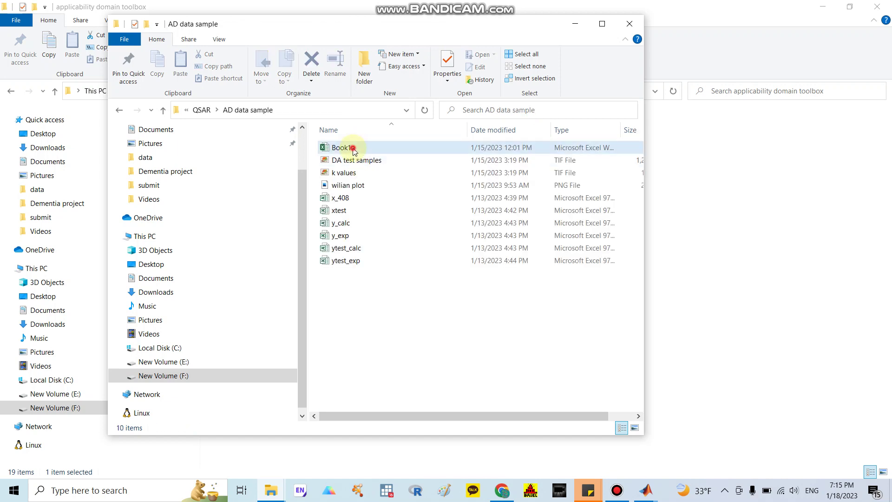
pyautogui.doubleClick(342, 147)
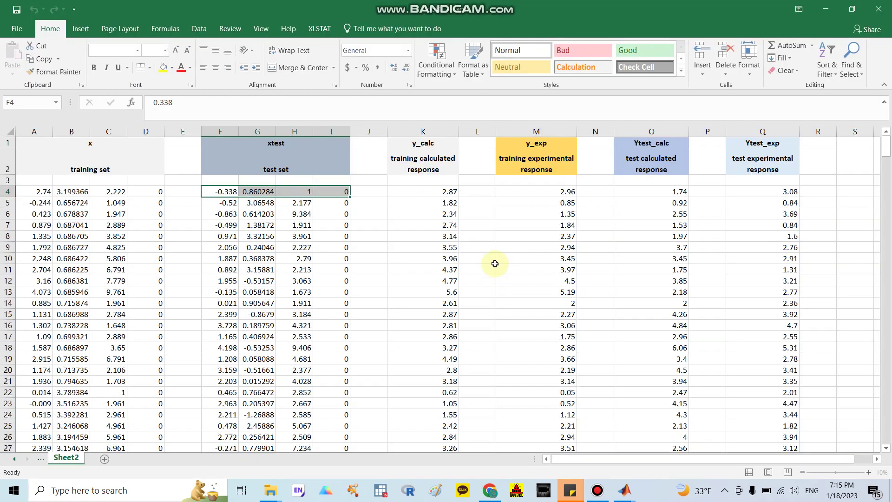
# - Check the Book1 headings and start typing 'Covaria' into cell B3 under 'training set'
pyautogui.click(420, 249)
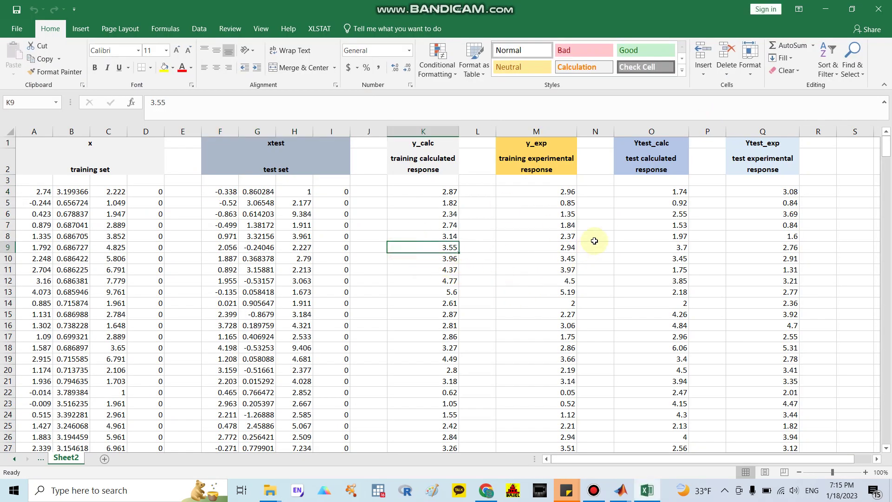
pyautogui.moveTo(653, 457); pyautogui.dragTo(615, 460)
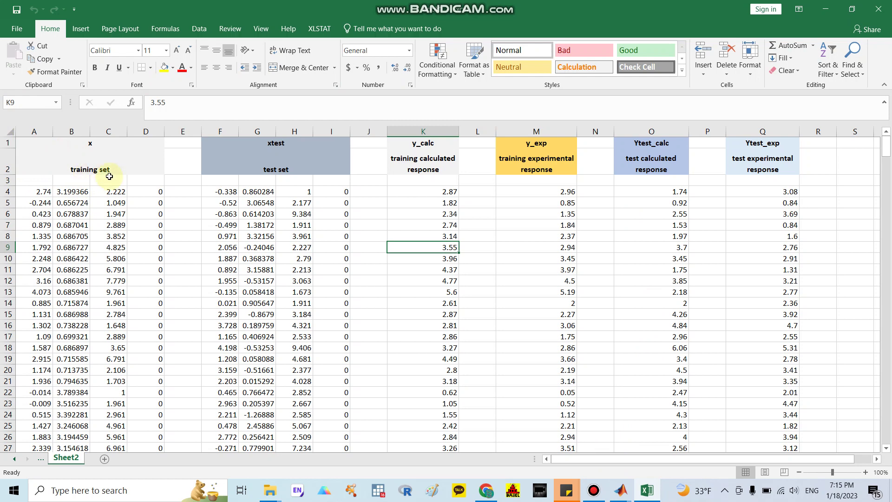
pyautogui.click(68, 150)
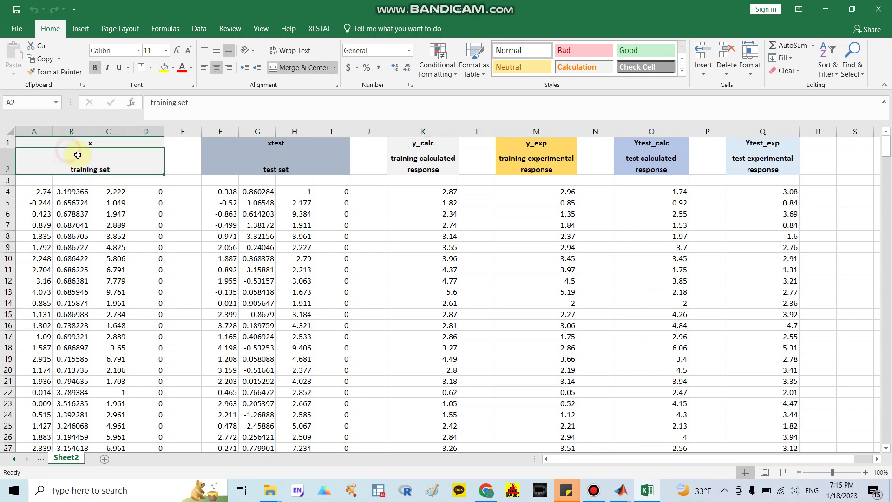
pyautogui.click(95, 144)
pyautogui.click(80, 168)
pyautogui.moveTo(30, 182); pyautogui.dragTo(146, 182)
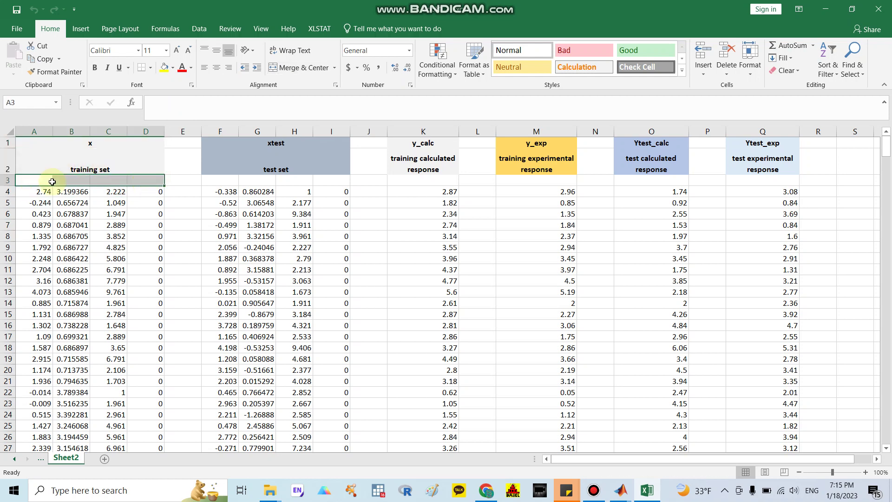
pyautogui.click(72, 182)
pyautogui.write('Covaria')
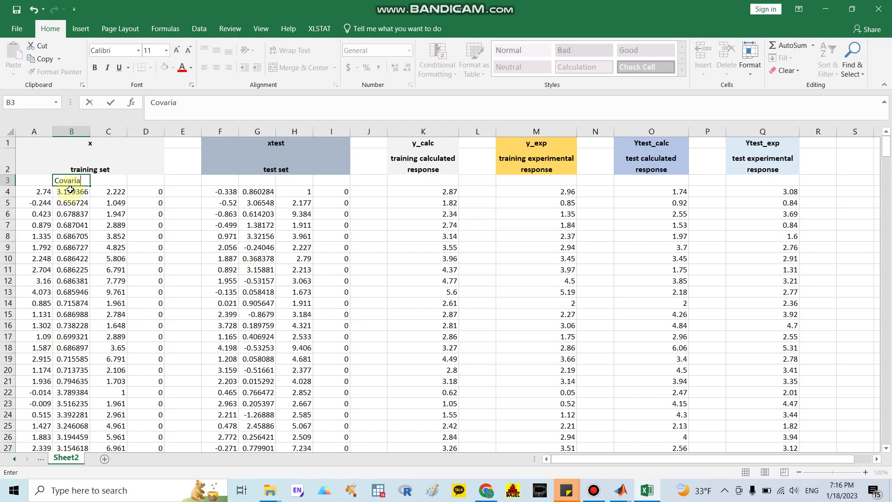
pyautogui.write('s')
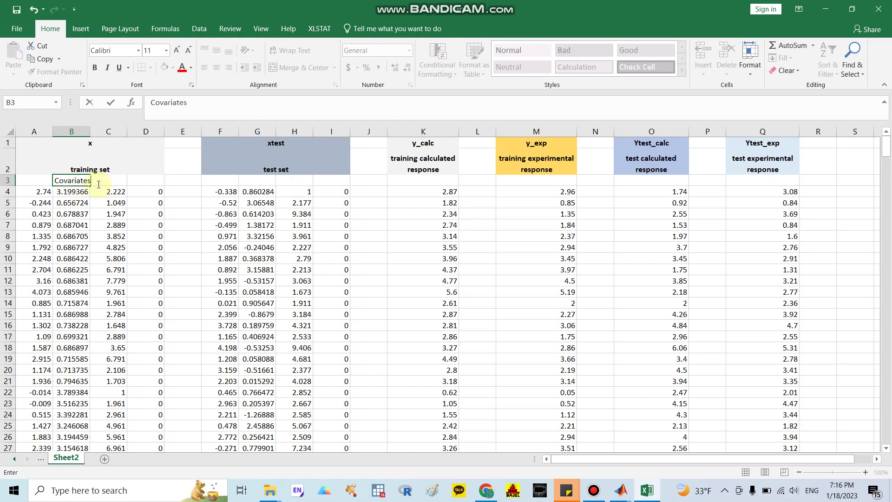
pyautogui.click(156, 181)
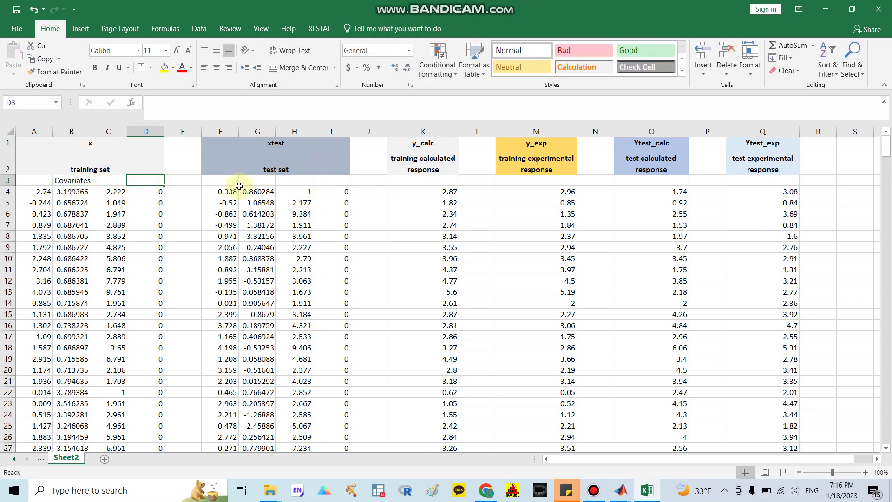
pyautogui.click(270, 181)
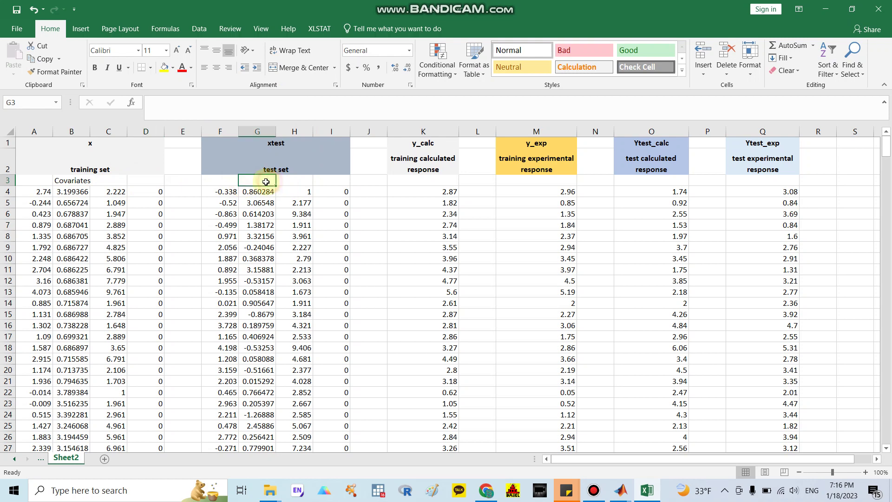
pyautogui.click(84, 182)
pyautogui.hotkey('ctrl', 'c')
pyautogui.click(259, 181)
pyautogui.hotkey('ctrl', 'v')
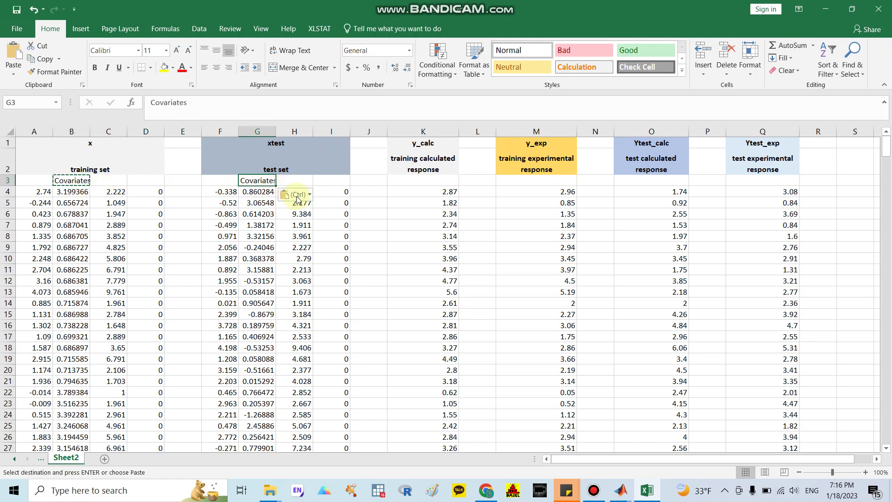
pyautogui.click(433, 185)
pyautogui.write('Outcome')
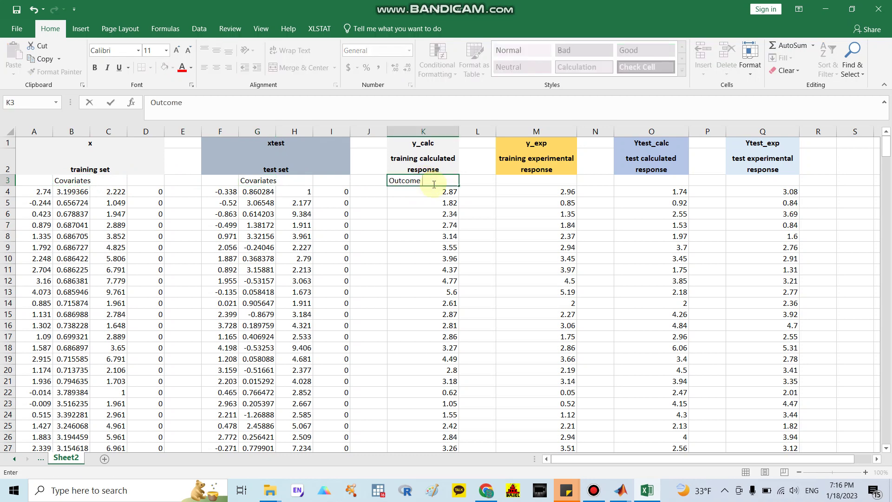
pyautogui.press('Left')
pyautogui.doubleClick(355, 181)
pyautogui.write('s')
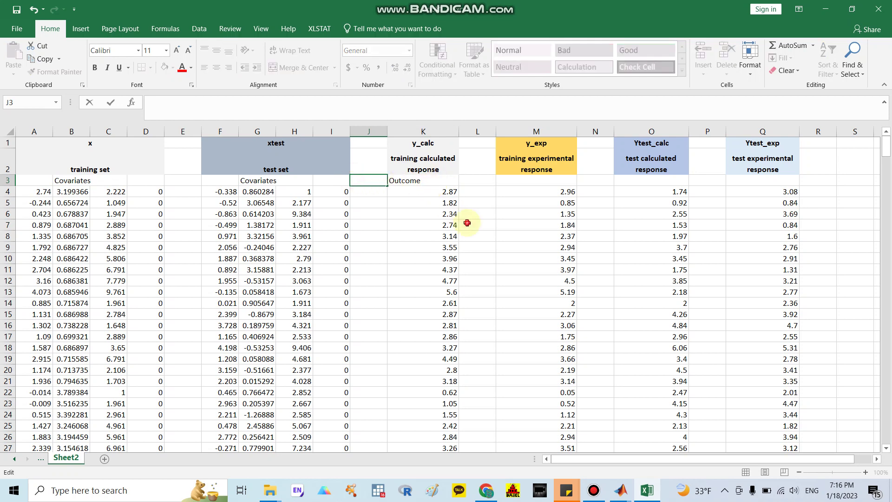
pyautogui.press('Escape')
pyautogui.click(406, 182)
pyautogui.hotkey('ctrl', 'c')
pyautogui.click(542, 184)
pyautogui.hotkey('ctrl', 'v')
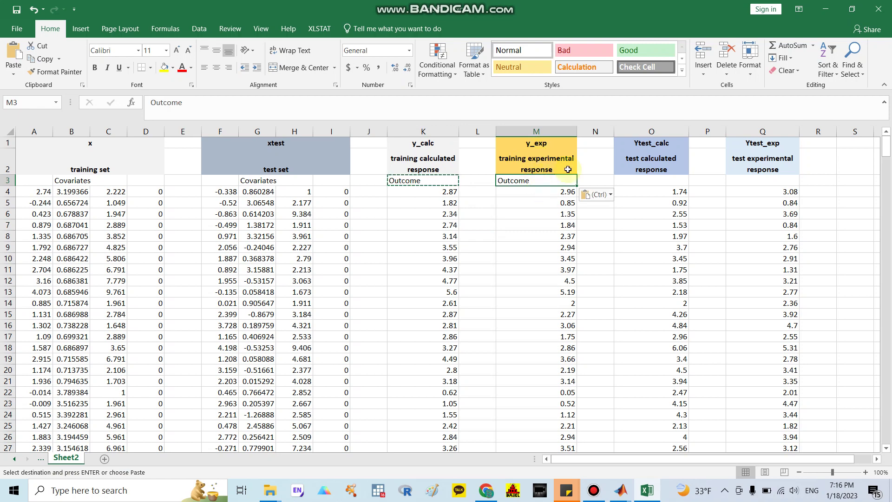
pyautogui.doubleClick(542, 181)
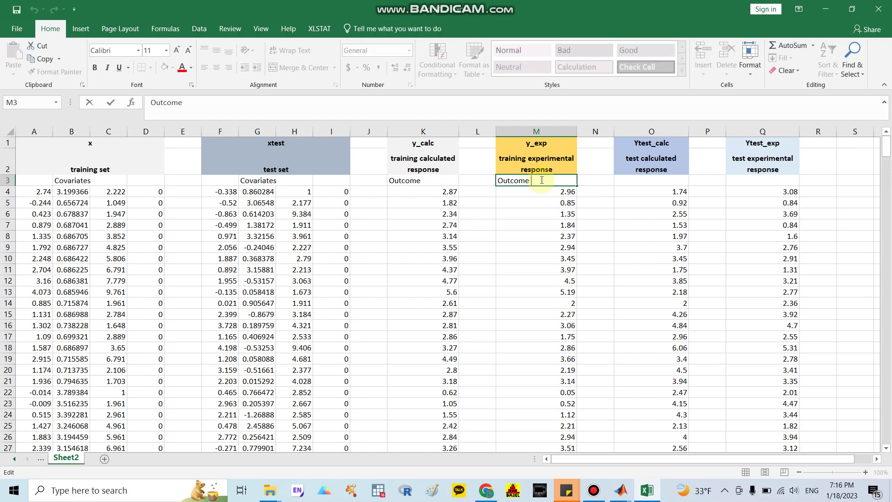
pyautogui.click(649, 185)
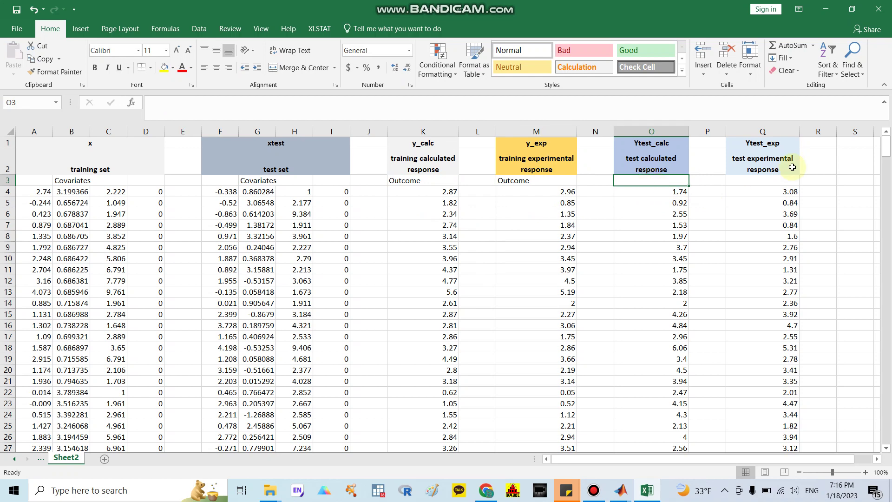
pyautogui.click(754, 183)
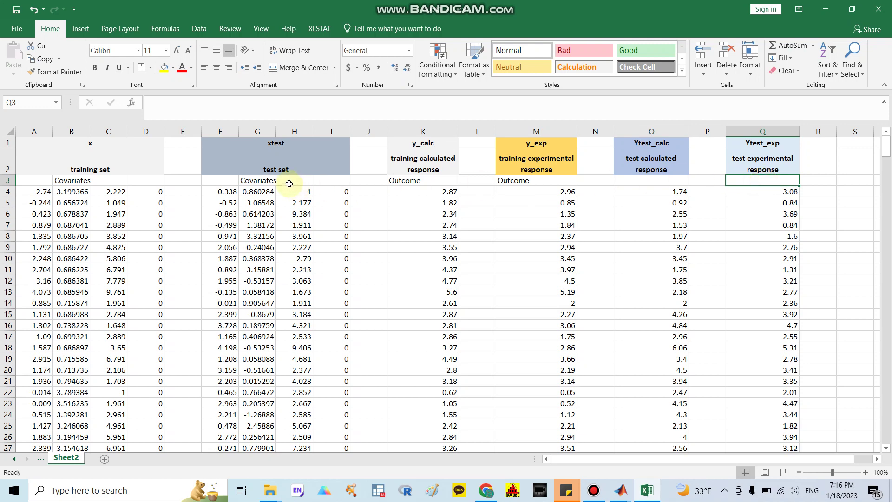
pyautogui.moveTo(621, 490)
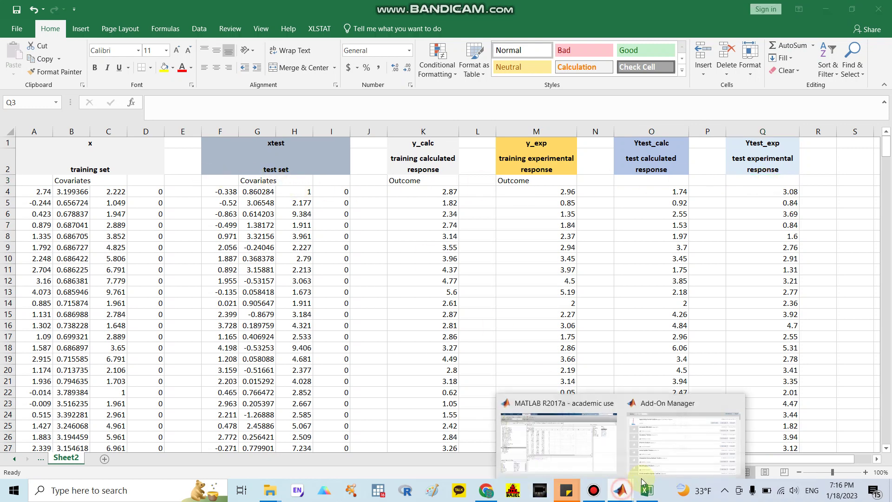
# - Open Xtest, Y_calc, Y_exp, Ytest_calc and Ytest_exp in the Variables editor, then enter ad_gui at the prompt
pyautogui.click(575, 439)
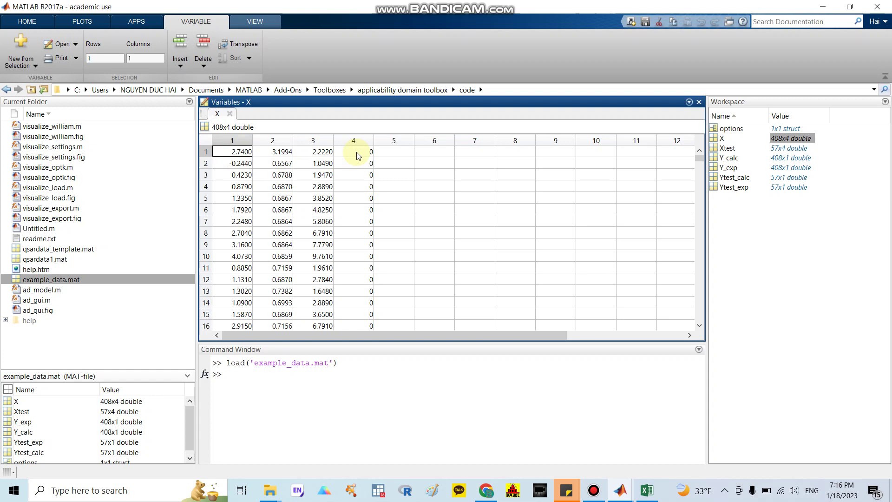
pyautogui.doubleClick(791, 148)
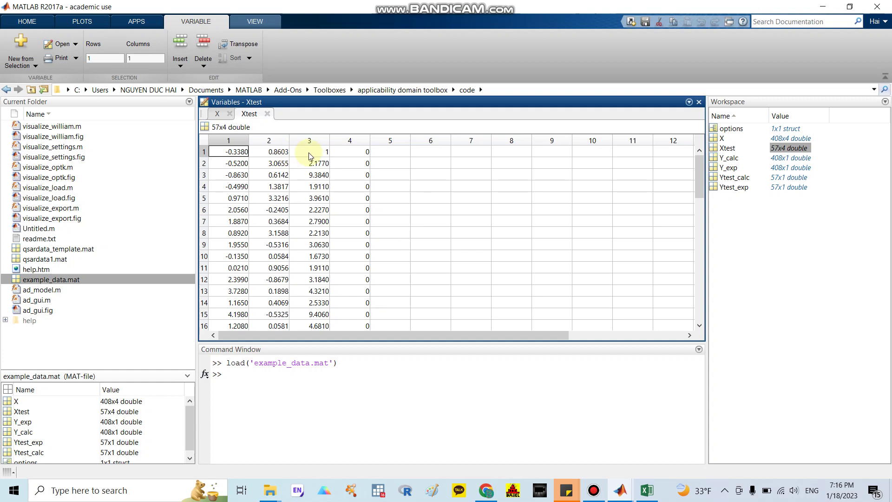
pyautogui.click(797, 159)
pyautogui.doubleClick(798, 159)
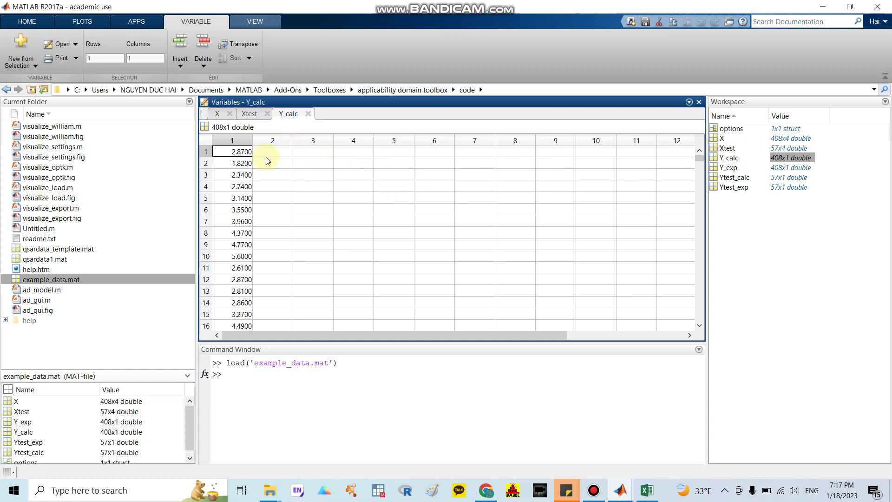
pyautogui.doubleClick(784, 169)
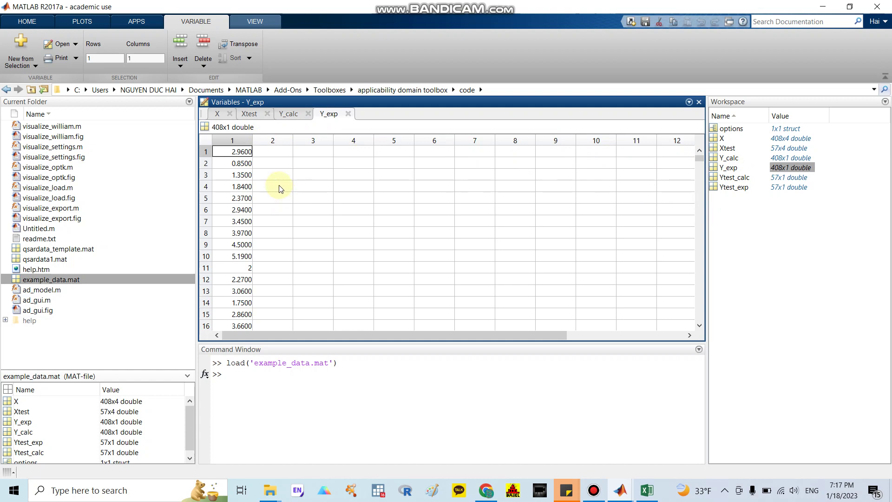
pyautogui.doubleClick(797, 178)
pyautogui.doubleClick(797, 187)
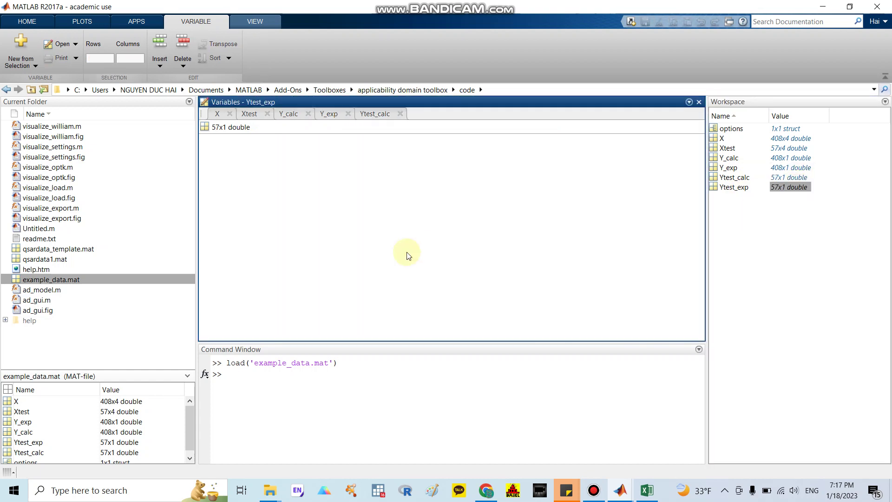
pyautogui.click(285, 388)
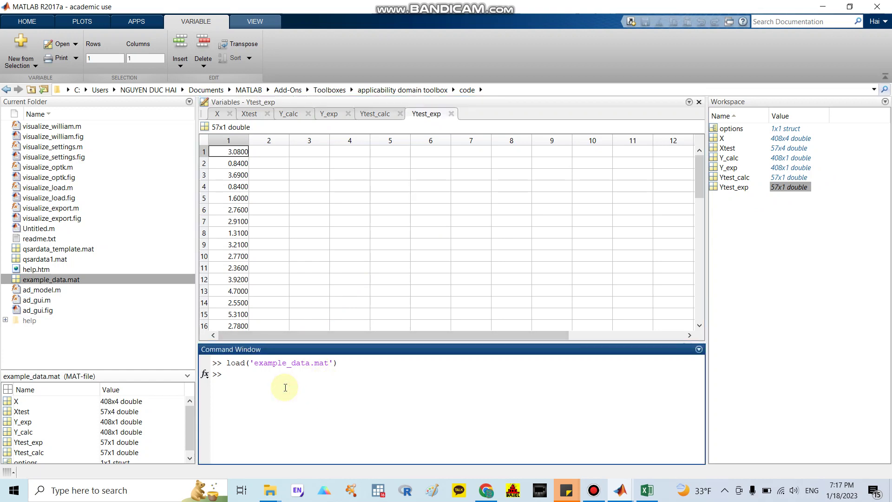
pyautogui.write('ad_gui')
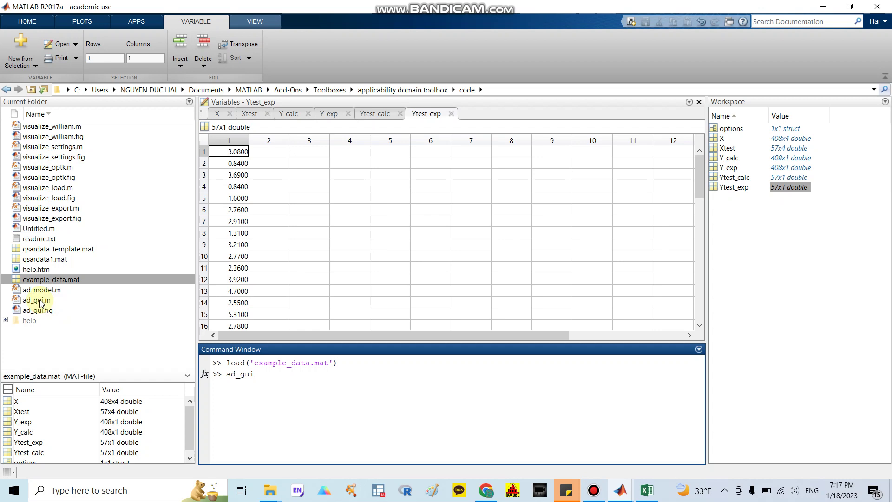
# - Launch the Applicability domain toolbox with ad_gui and load X as the training set
pyautogui.press('Return')
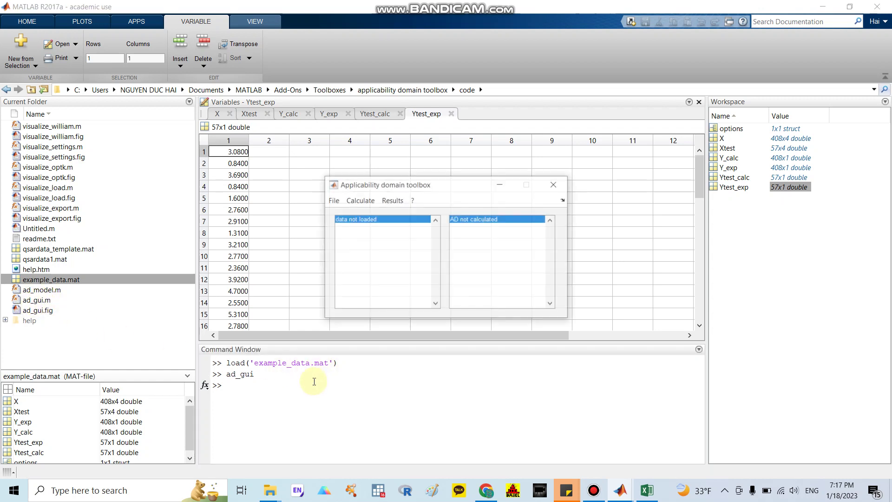
pyautogui.moveTo(467, 188); pyautogui.dragTo(477, 175)
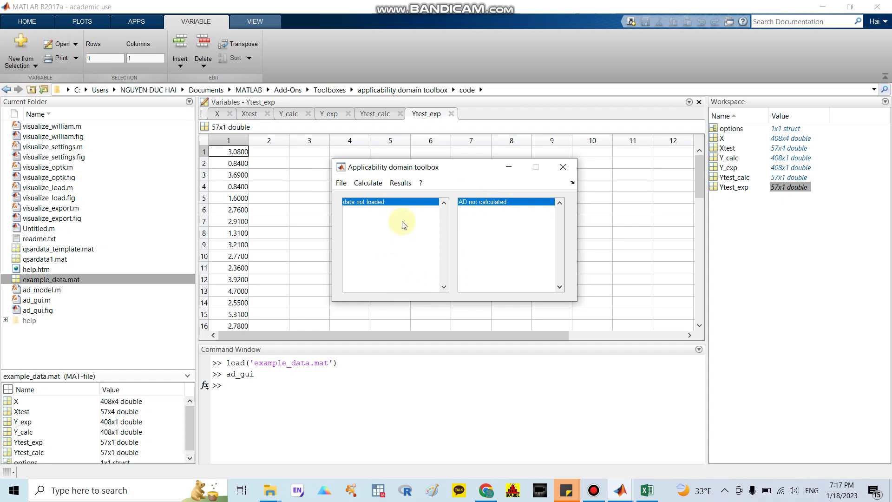
pyautogui.click(343, 184)
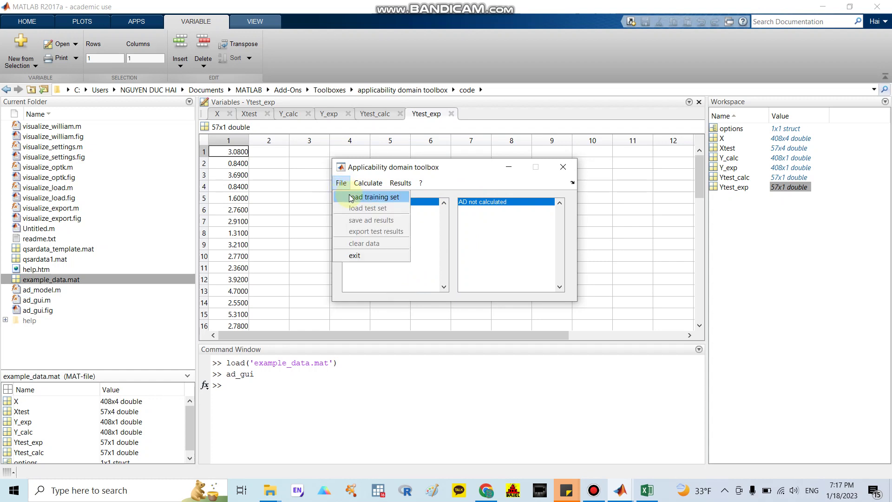
pyautogui.click(350, 197)
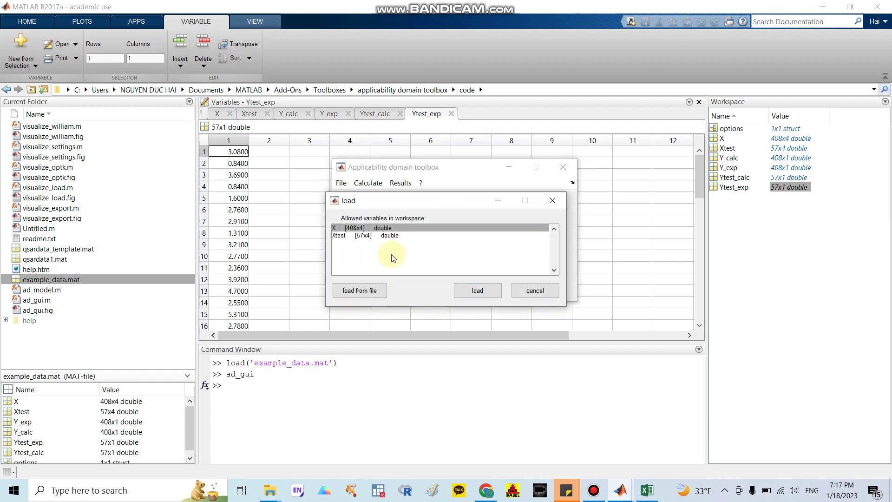
pyautogui.click(351, 228)
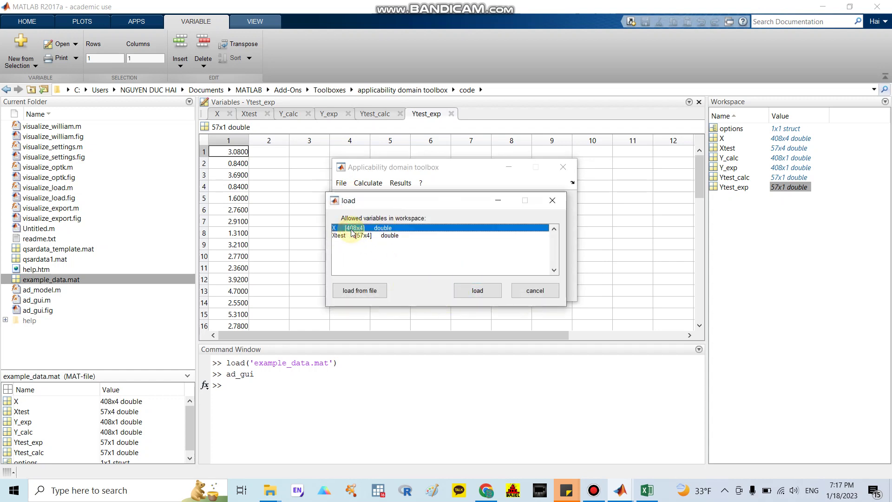
pyautogui.click(478, 291)
# - Load Xtest as the toolbox's test set
pyautogui.click(341, 183)
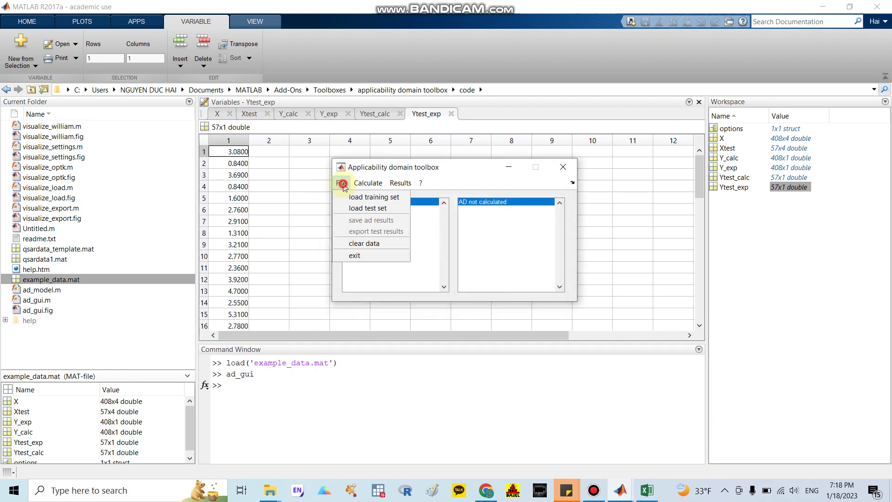
pyautogui.click(355, 208)
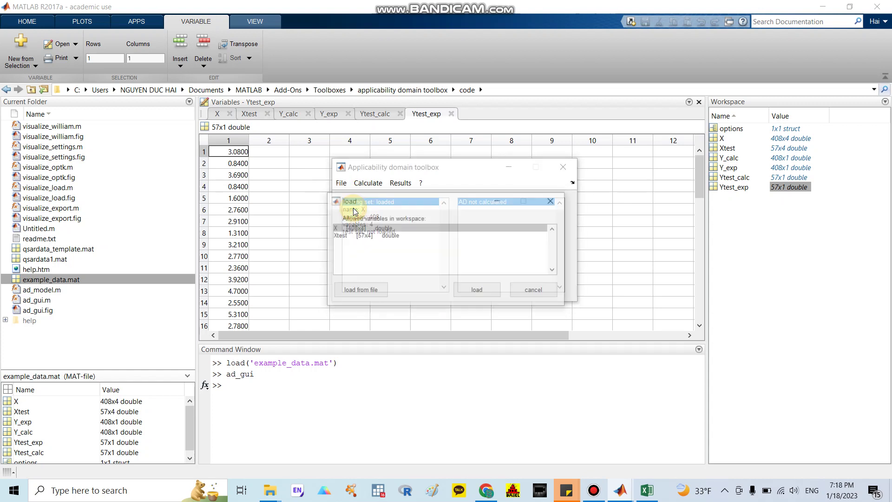
pyautogui.click(363, 237)
pyautogui.click(477, 293)
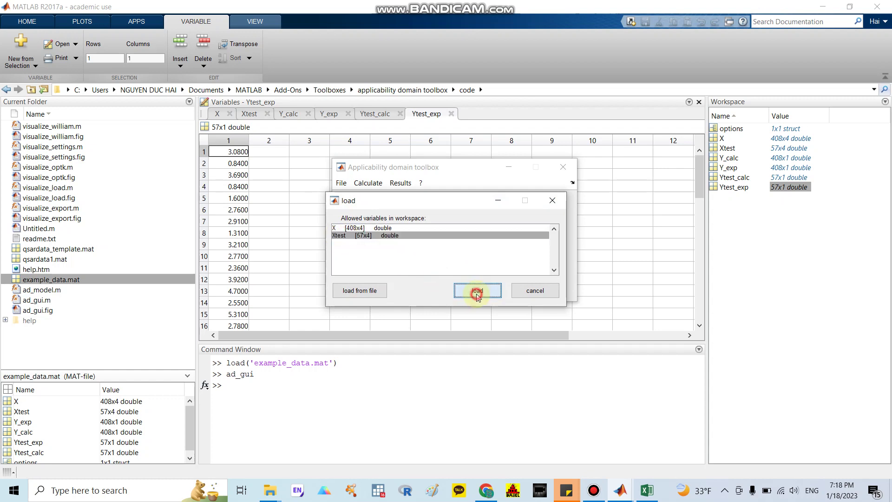
pyautogui.click(375, 185)
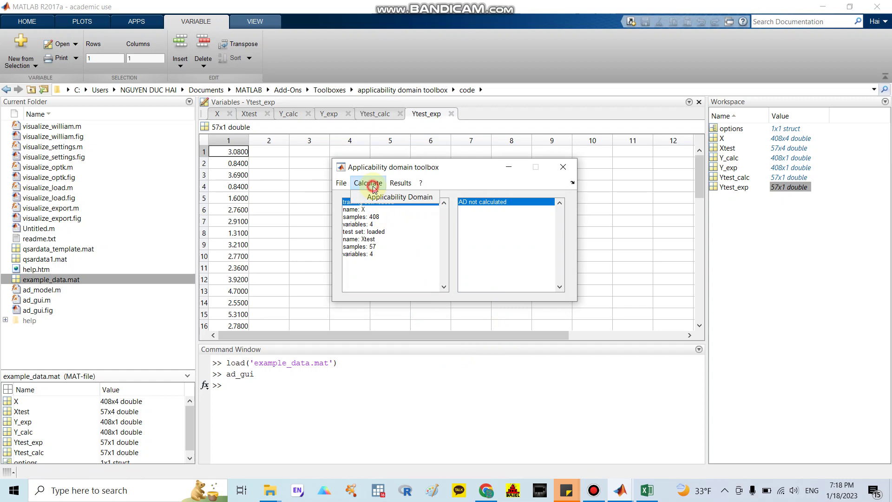
# - Open Applicability Domain settings, keeping autoscaling, euclidean distance, percentile 95 and k value 5
pyautogui.click(397, 197)
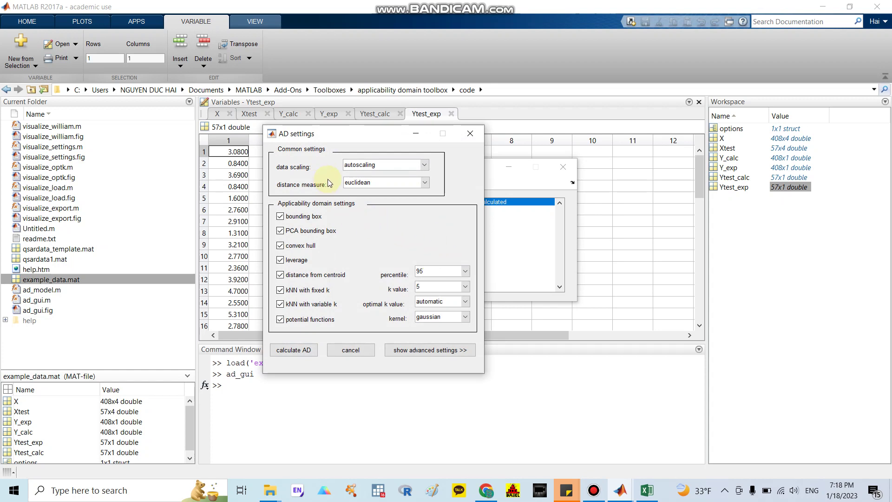
pyautogui.click(425, 166)
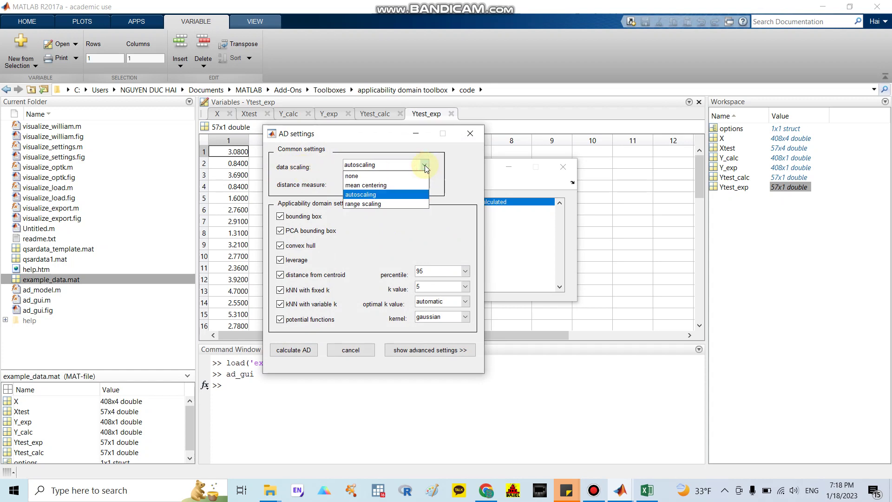
pyautogui.click(391, 197)
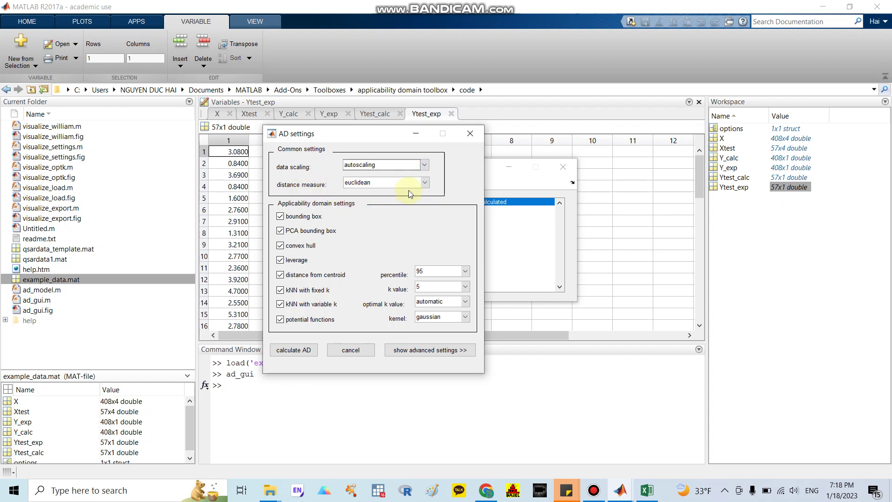
pyautogui.click(425, 184)
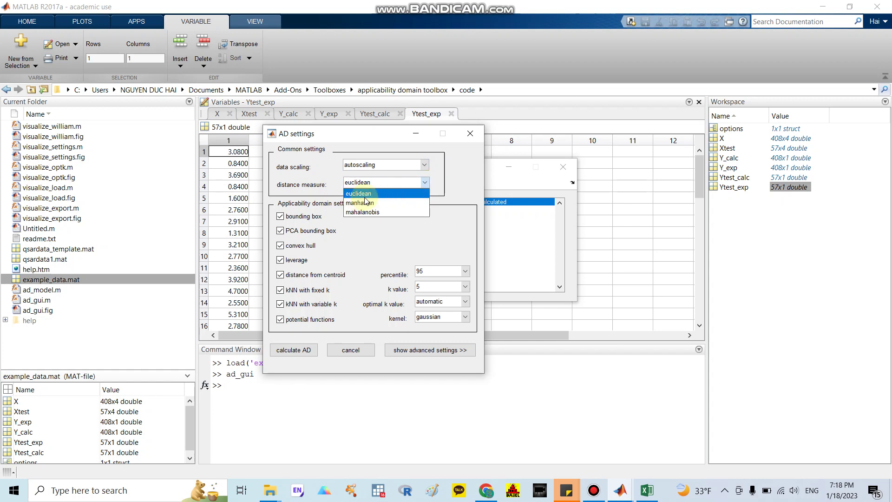
pyautogui.click(392, 195)
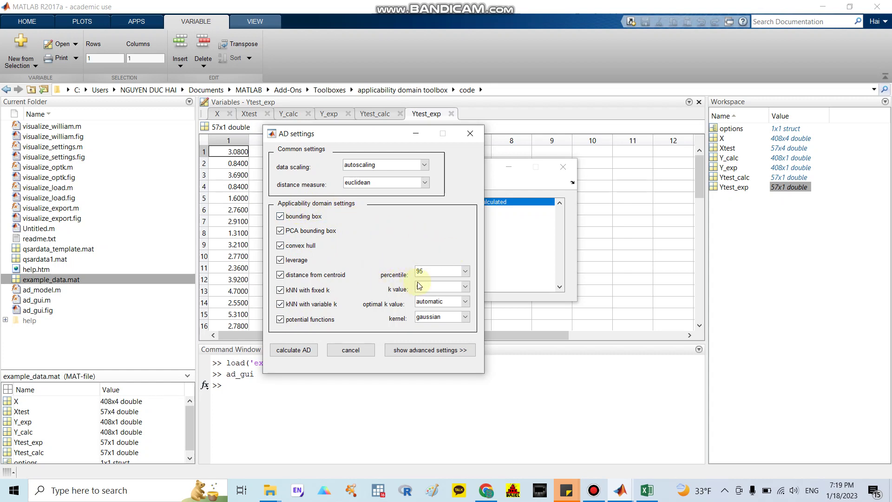
pyautogui.click(465, 271)
pyautogui.click(448, 291)
pyautogui.click(465, 287)
pyautogui.click(457, 296)
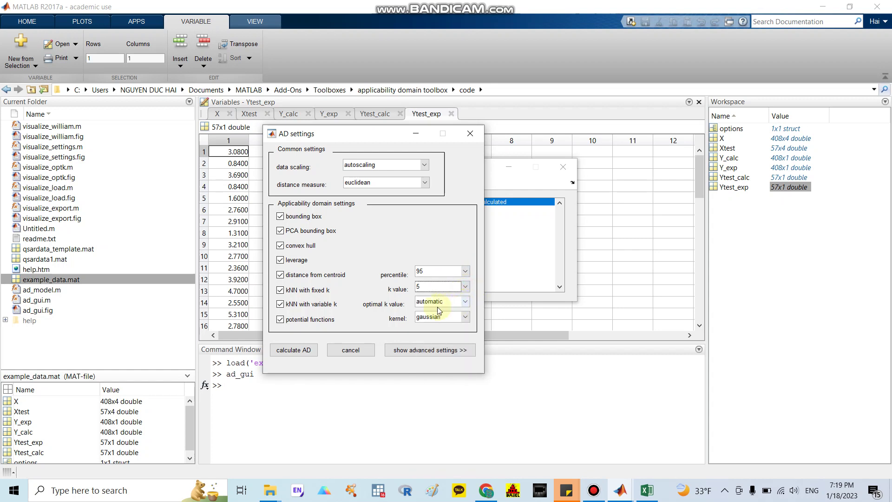